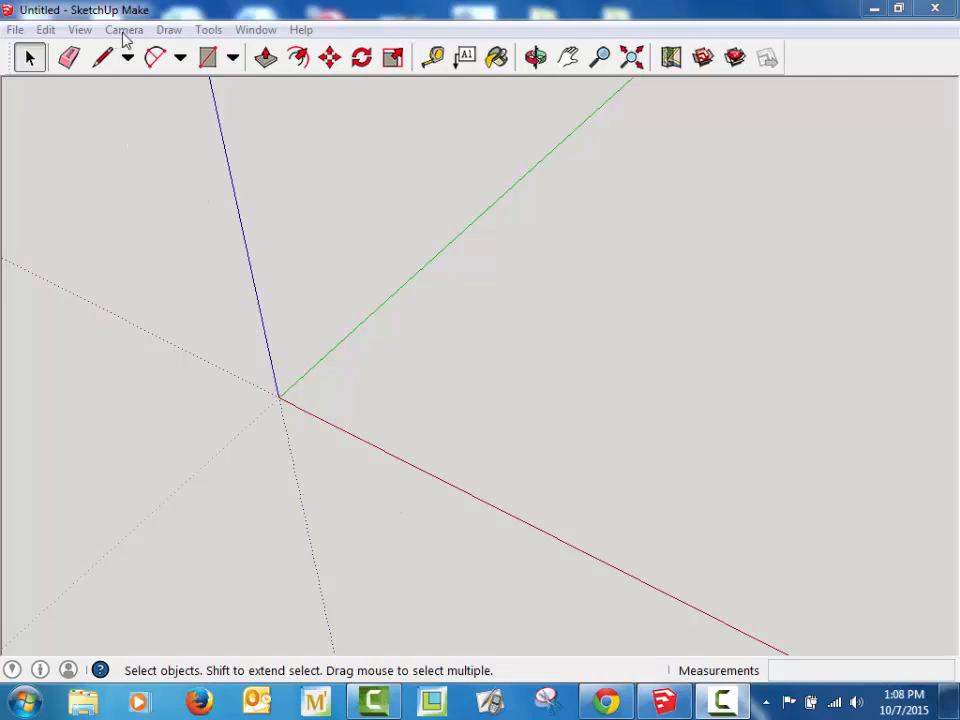
- Switch the camera to the Right standard view
{"action": "left_click", "coordinate": [124, 32]}
{"action": "mouse_move", "coordinate": [139, 96]}
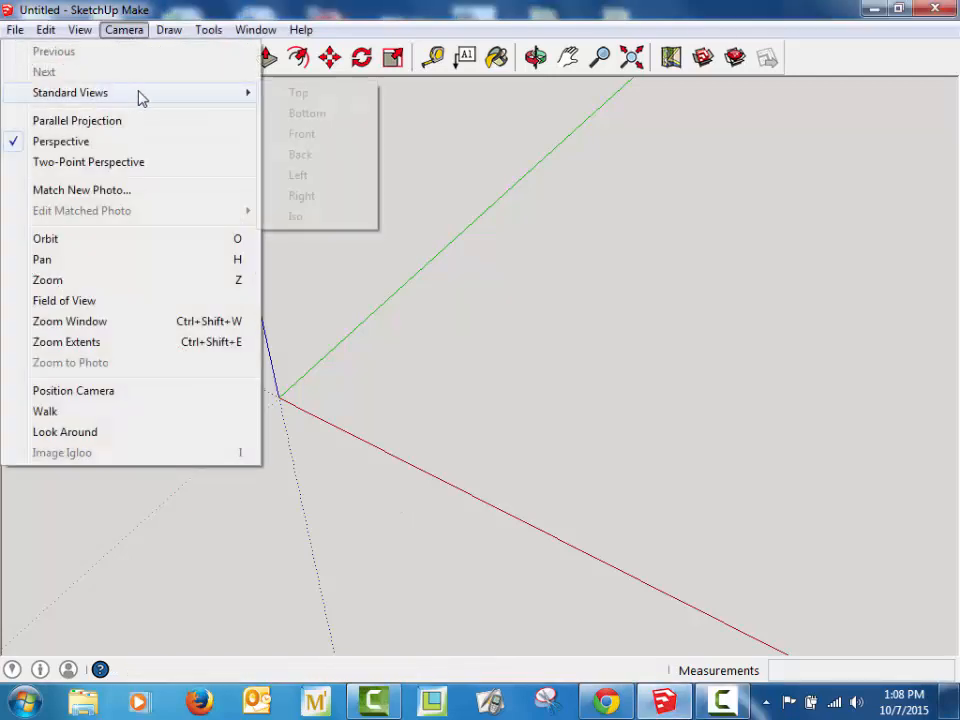
{"action": "left_click", "coordinate": [364, 196]}
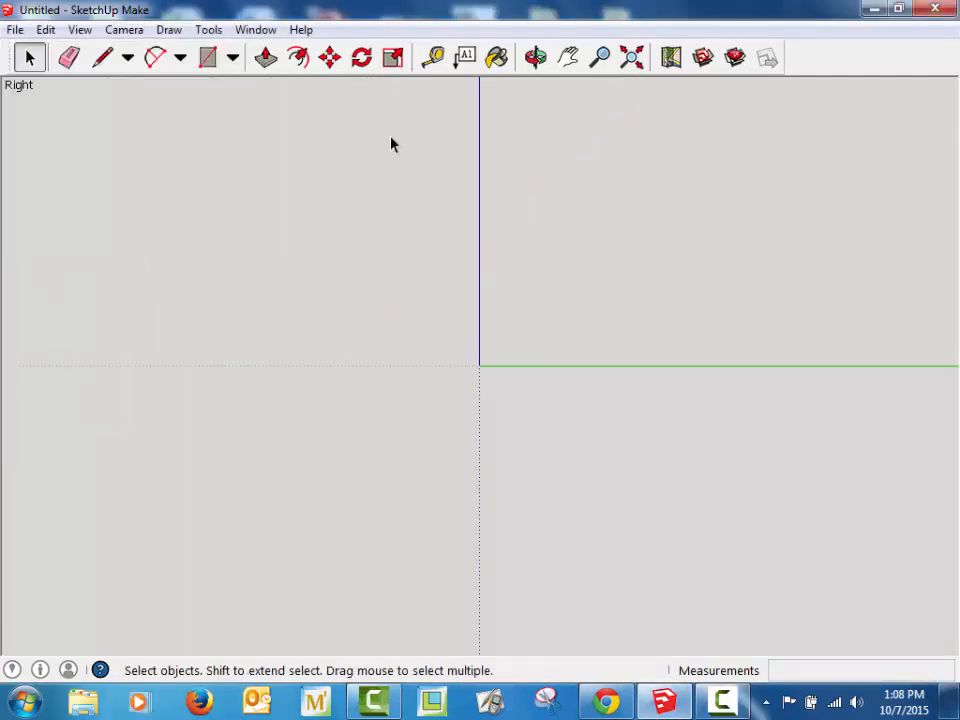
- Draw a rectangle from the origin, 8 inches high and 22 inches long along the green axis
{"action": "left_click", "coordinate": [208, 58]}
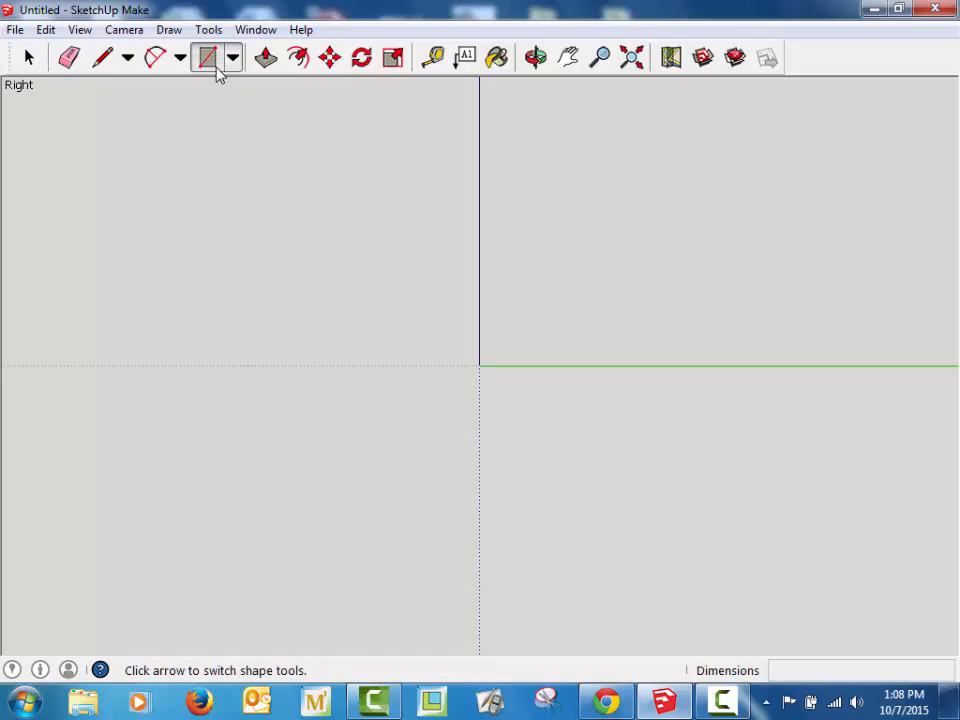
{"action": "left_click", "coordinate": [480, 365]}
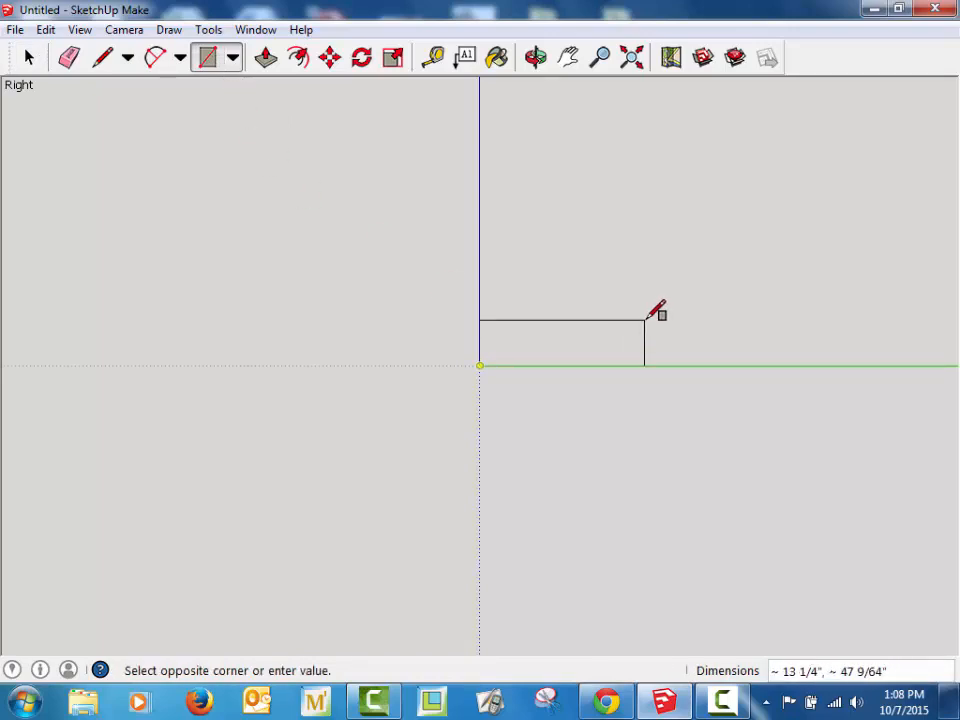
{"action": "type", "text": "22,8"}
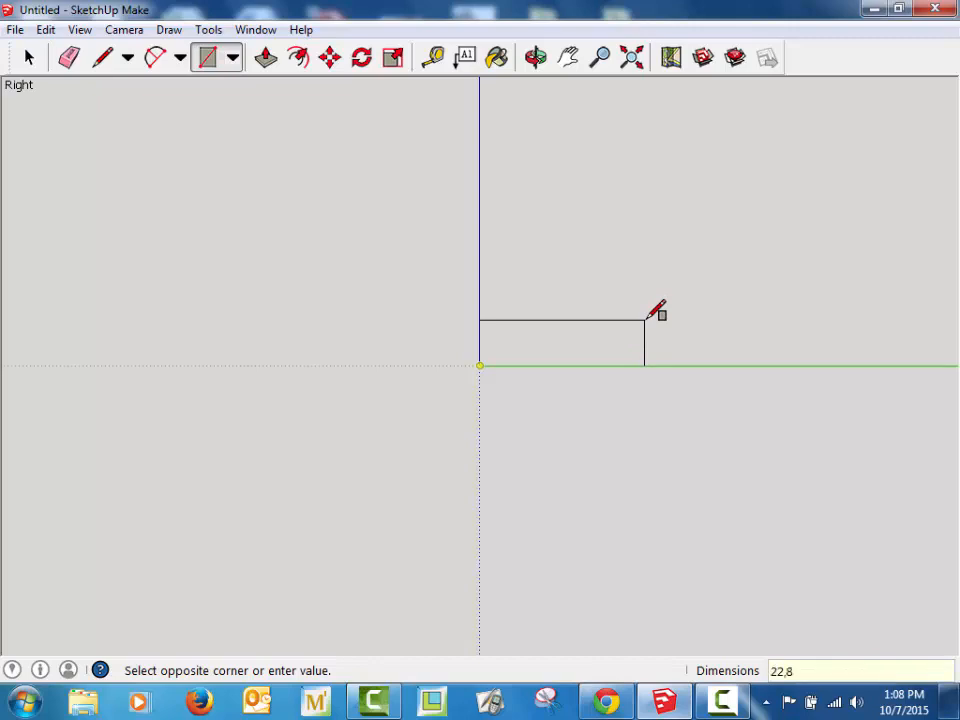
{"action": "key", "text": "Return"}
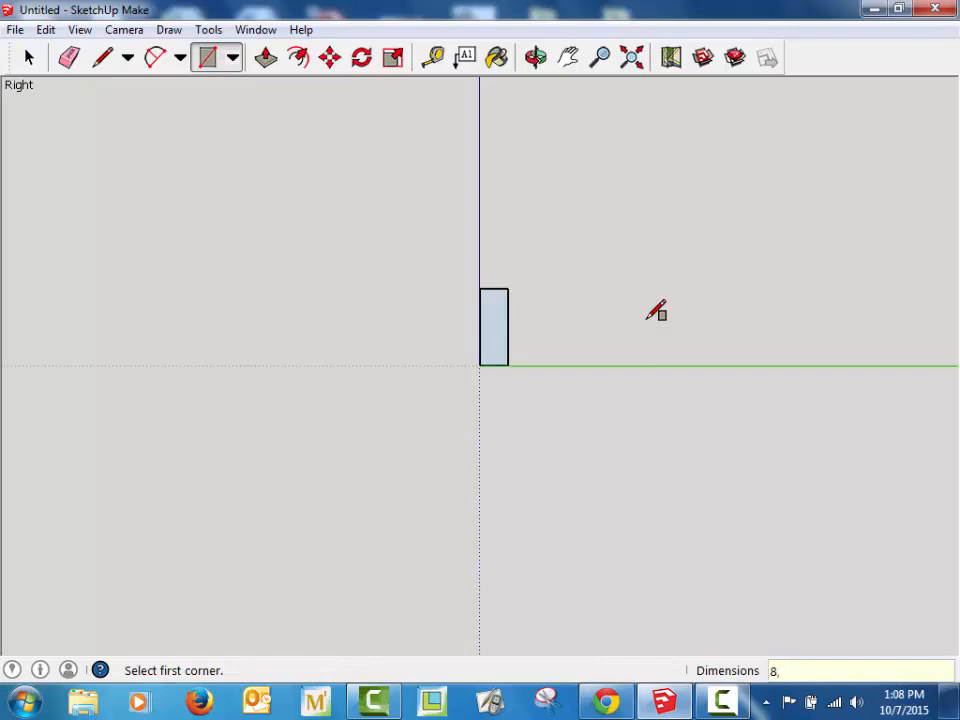
{"action": "key", "text": "Return"}
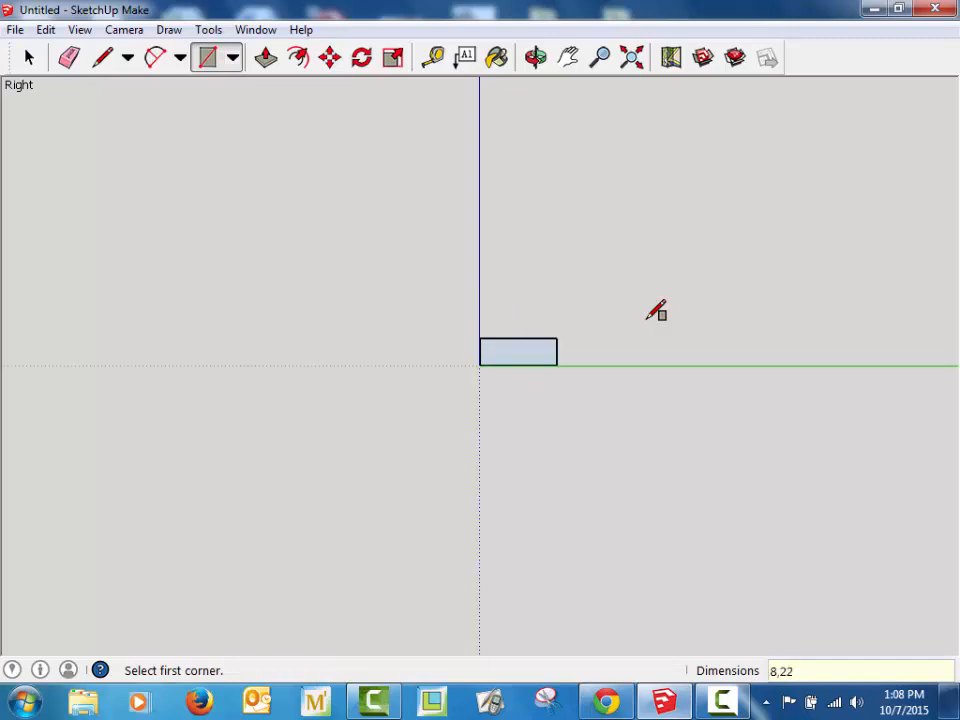
{"action": "left_click", "coordinate": [633, 58]}
{"action": "left_click", "coordinate": [28, 58]}
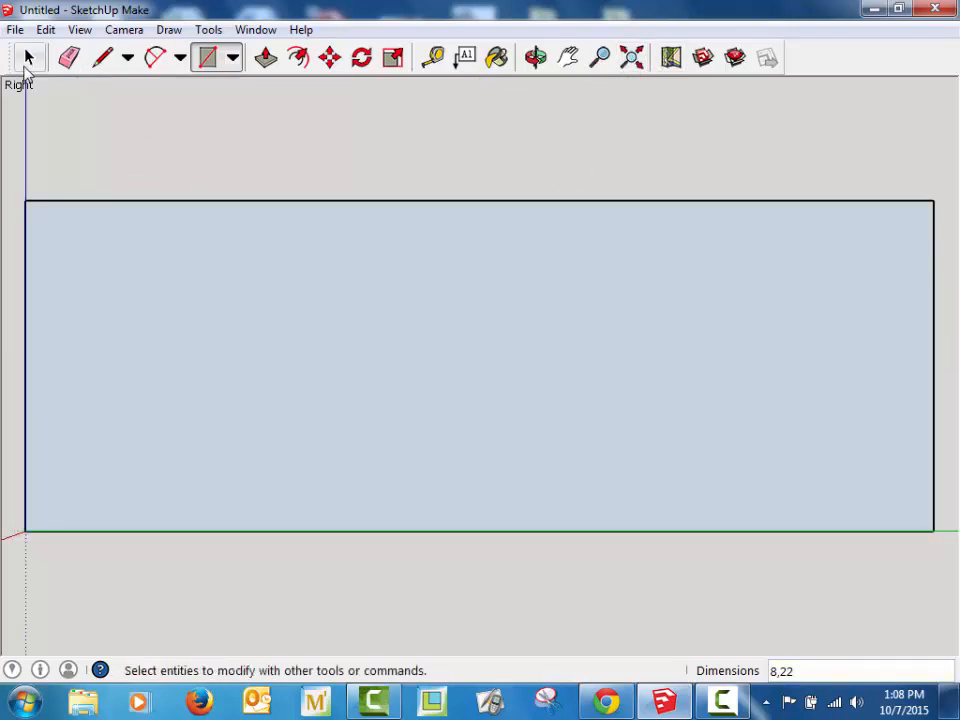
- Add a vertical tape-measure guide through the midpoint of the rectangle's top edge, 11 inches from the blue-axis edge
{"action": "left_click", "coordinate": [28, 58]}
{"action": "key", "text": "t"}
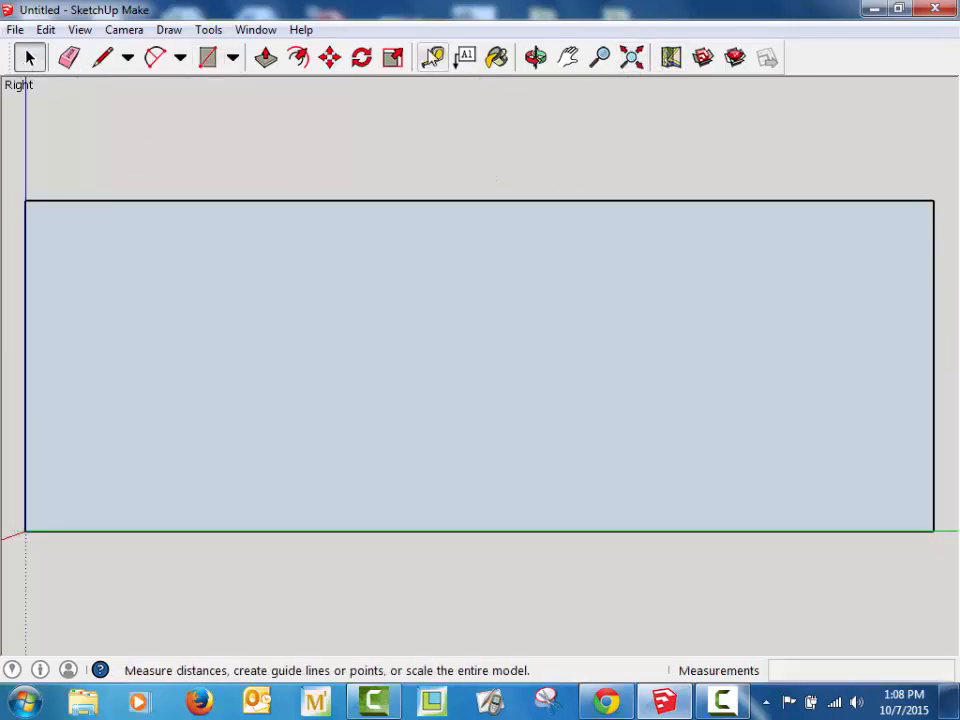
{"action": "left_click", "coordinate": [432, 57]}
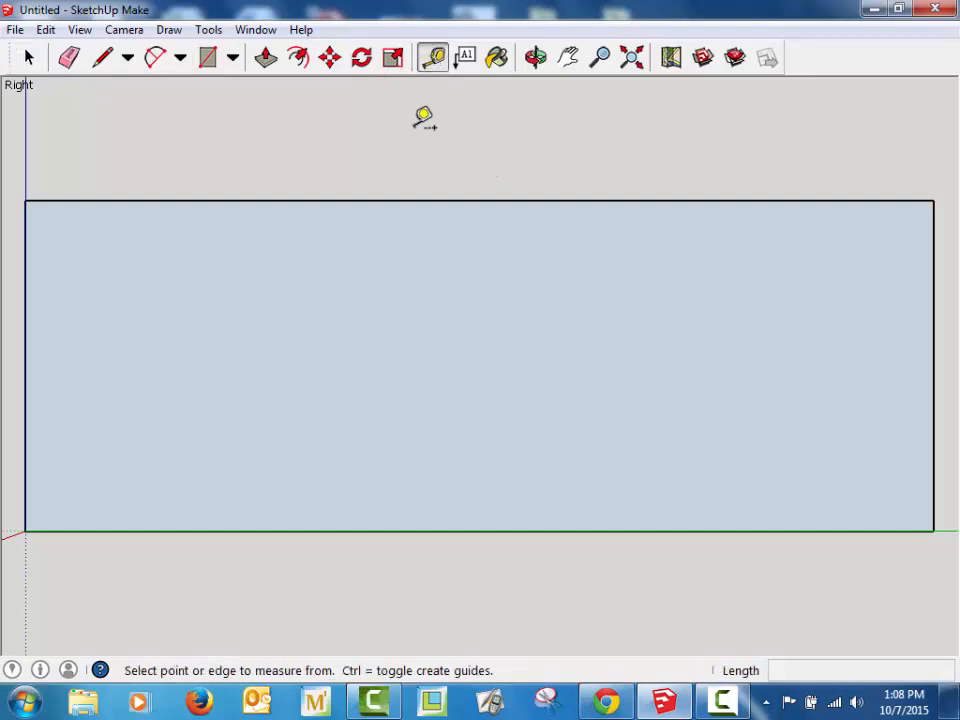
{"action": "left_click", "coordinate": [25, 263]}
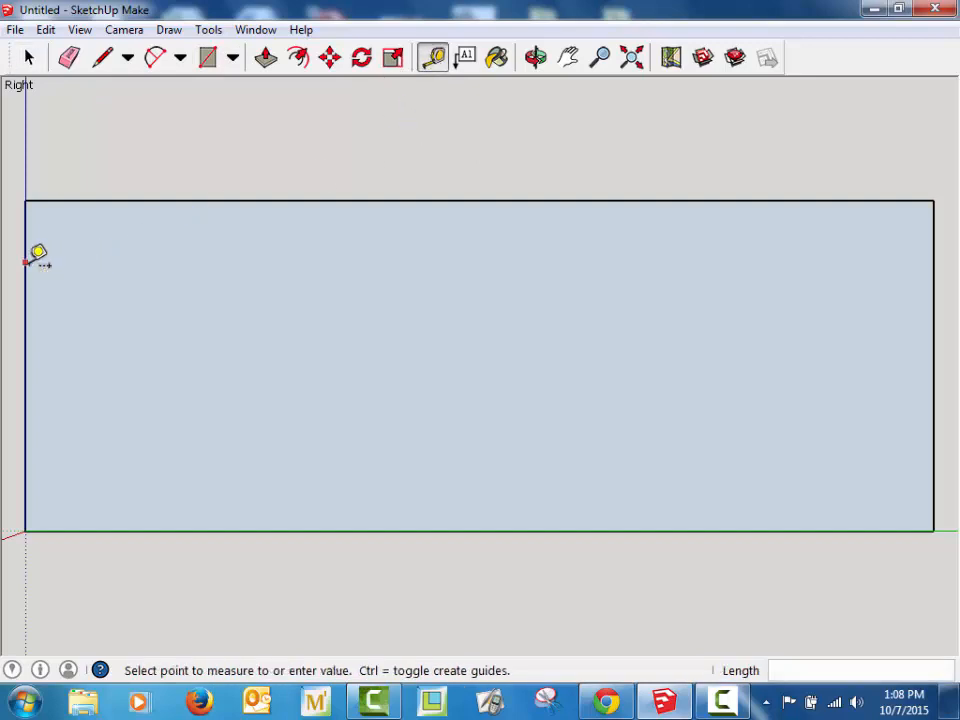
{"action": "left_click", "coordinate": [480, 200]}
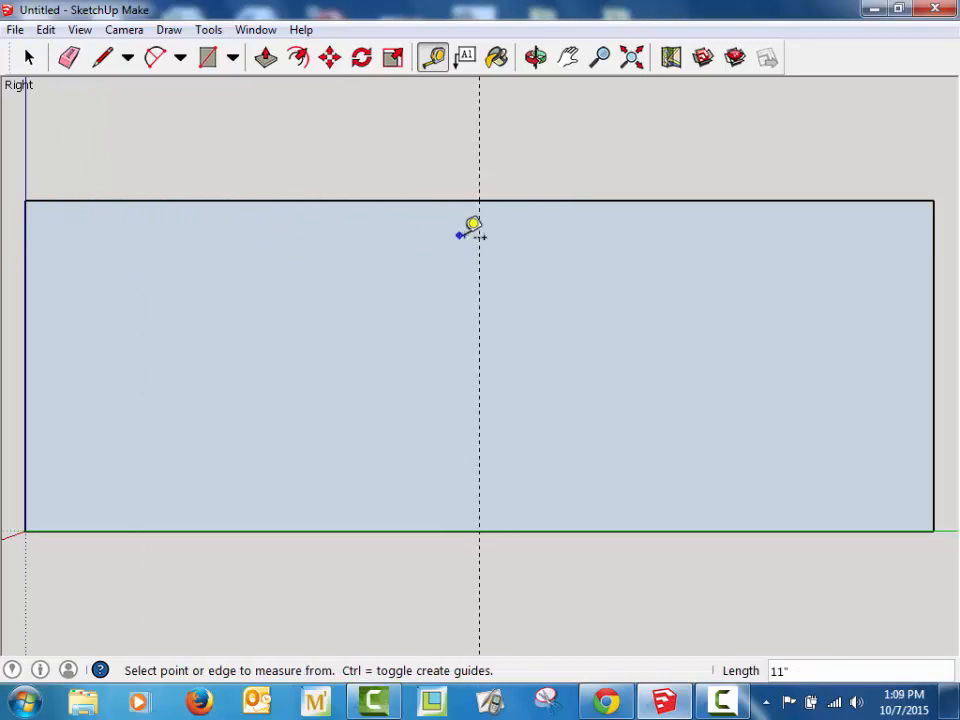
- Add vertical guides 8 inches to either side of the centre guide
{"action": "left_click", "coordinate": [480, 250]}
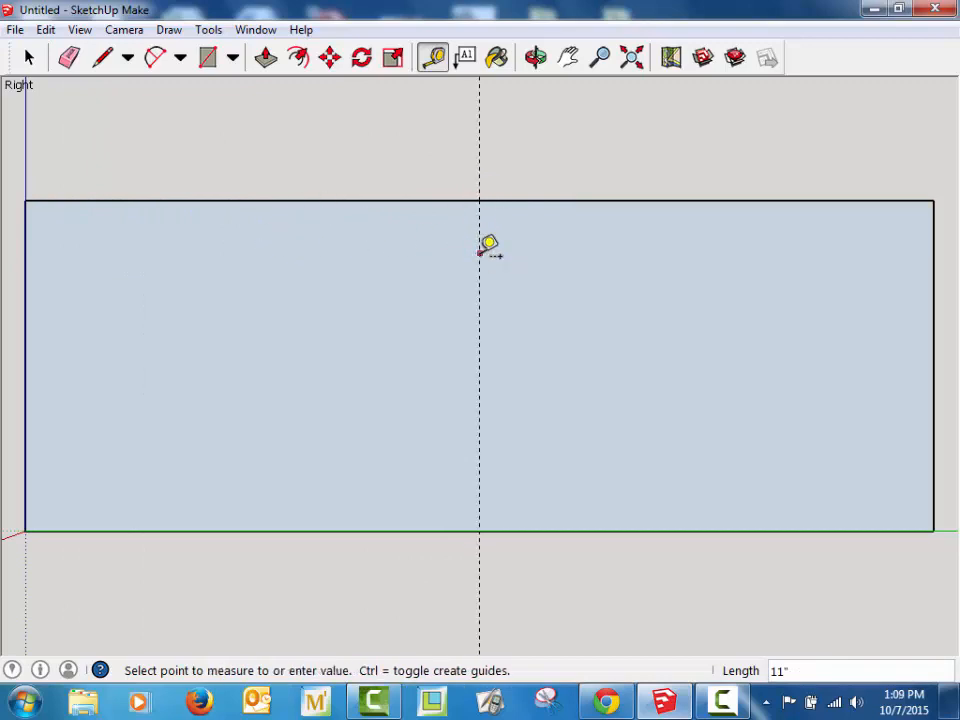
{"action": "left_click", "coordinate": [431, 250]}
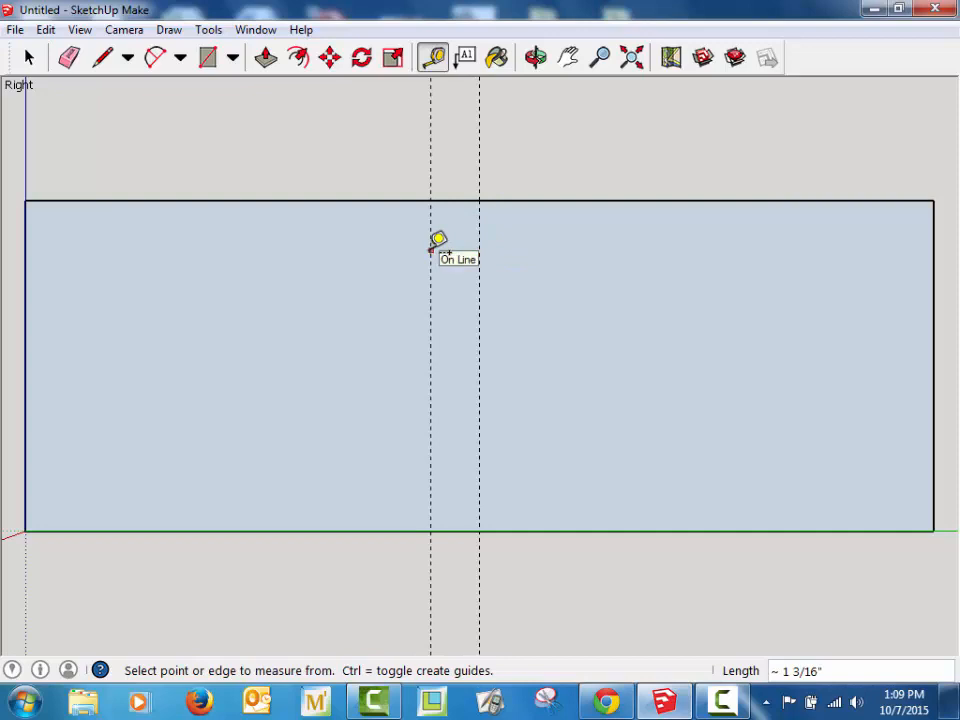
{"action": "key", "text": "Return"}
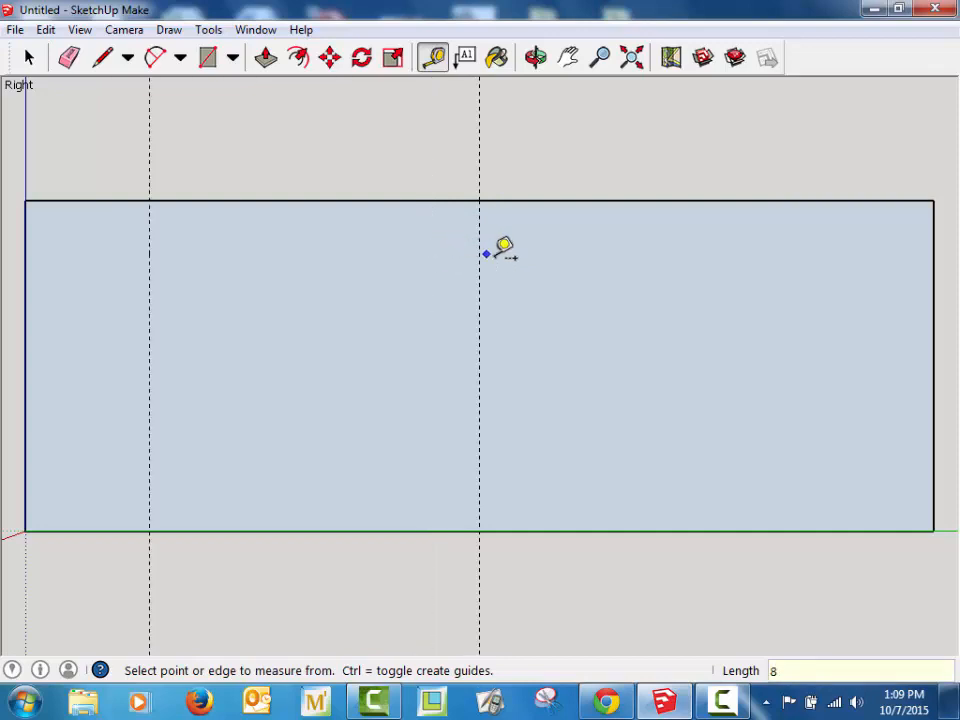
{"action": "left_click", "coordinate": [480, 257]}
{"action": "left_click", "coordinate": [546, 259]}
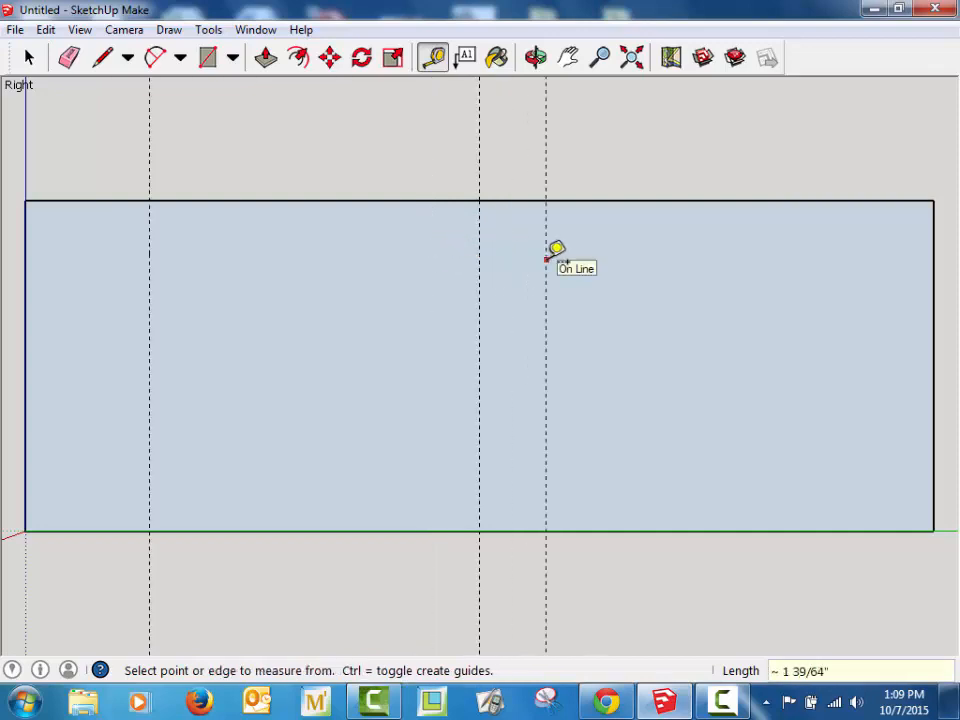
{"action": "key", "text": "Return"}
- Add vertical guides 4 inches to either side of the centre guide
{"action": "left_click", "coordinate": [479, 258]}
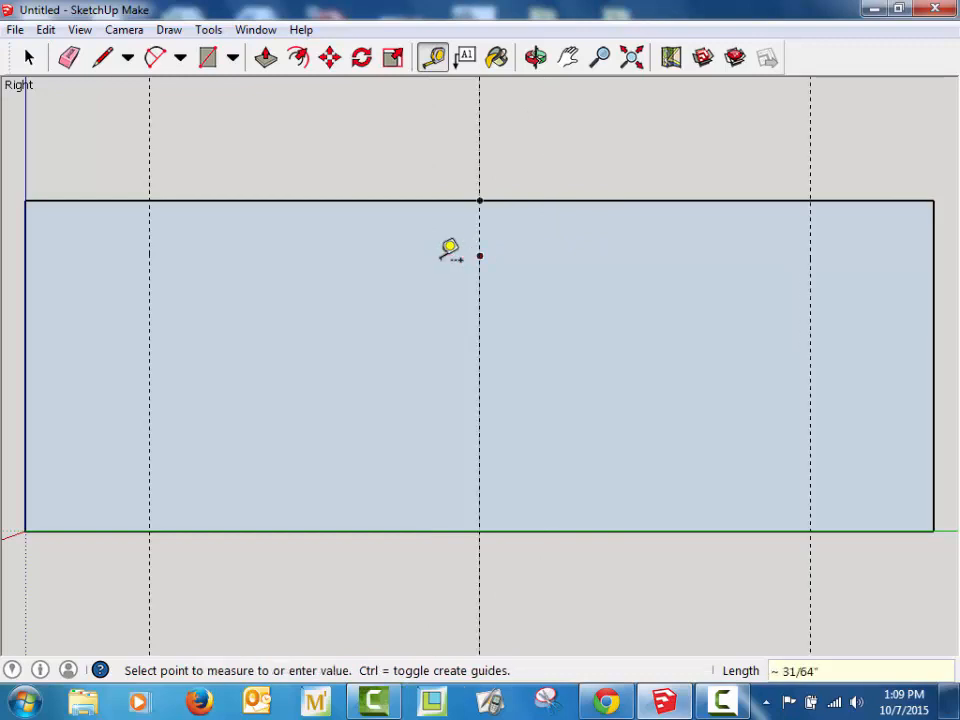
{"action": "left_click", "coordinate": [432, 258]}
{"action": "type", "text": "4"}
{"action": "key", "text": "Return"}
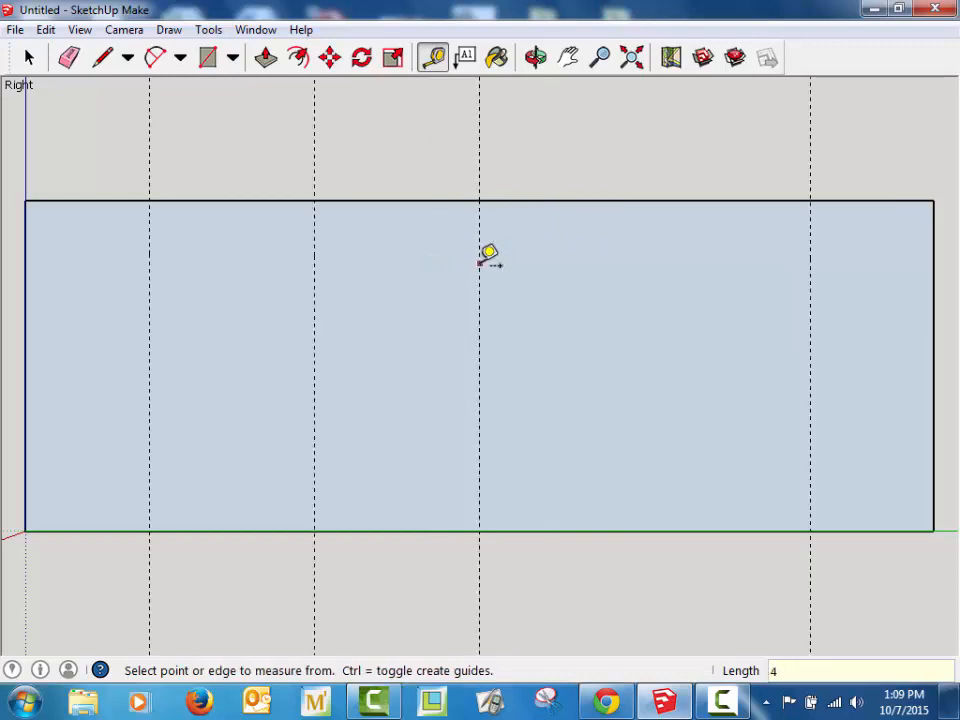
{"action": "left_click", "coordinate": [479, 260]}
{"action": "left_click", "coordinate": [546, 261]}
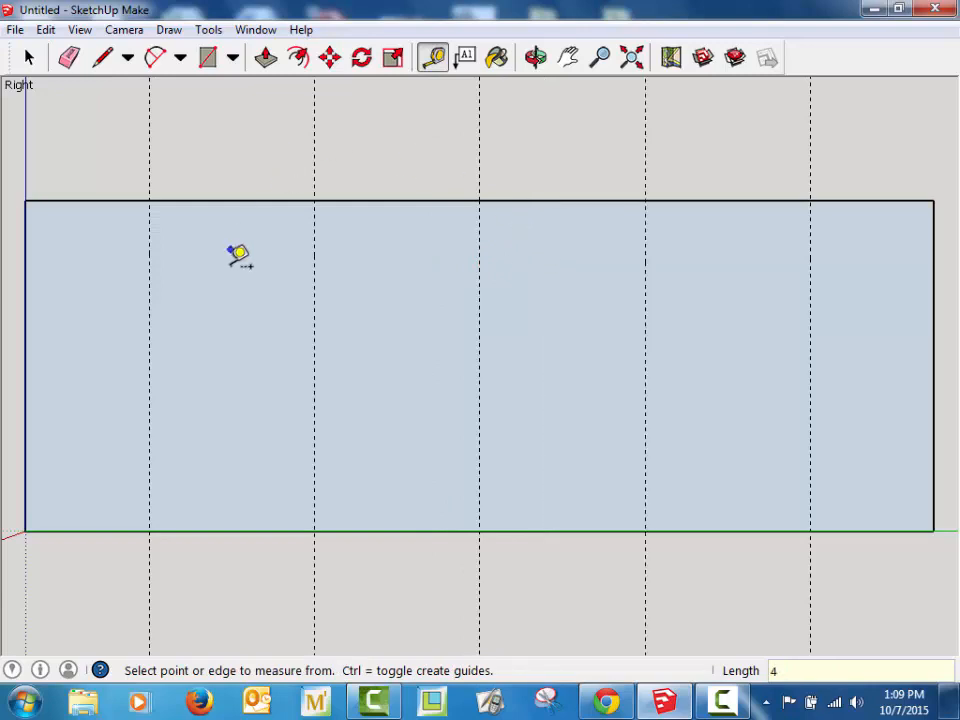
- Add three zigzag diagonal guides from the origin to the top of the centre guide, alternating between the top and bottom edges at each vertical guide
{"action": "left_click", "coordinate": [26, 530]}
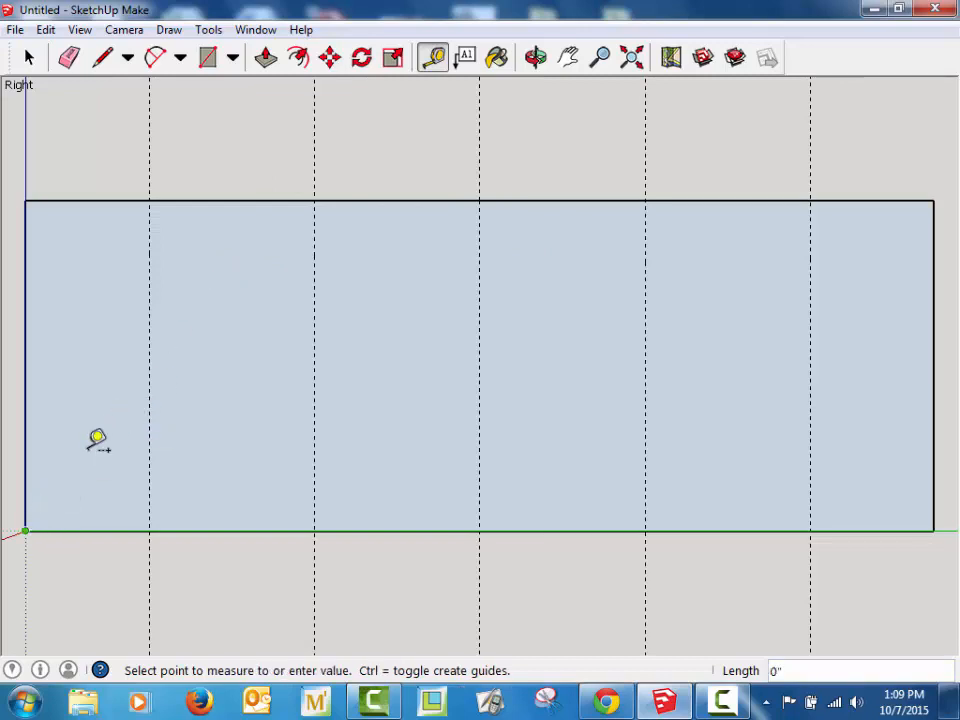
{"action": "left_click", "coordinate": [150, 200]}
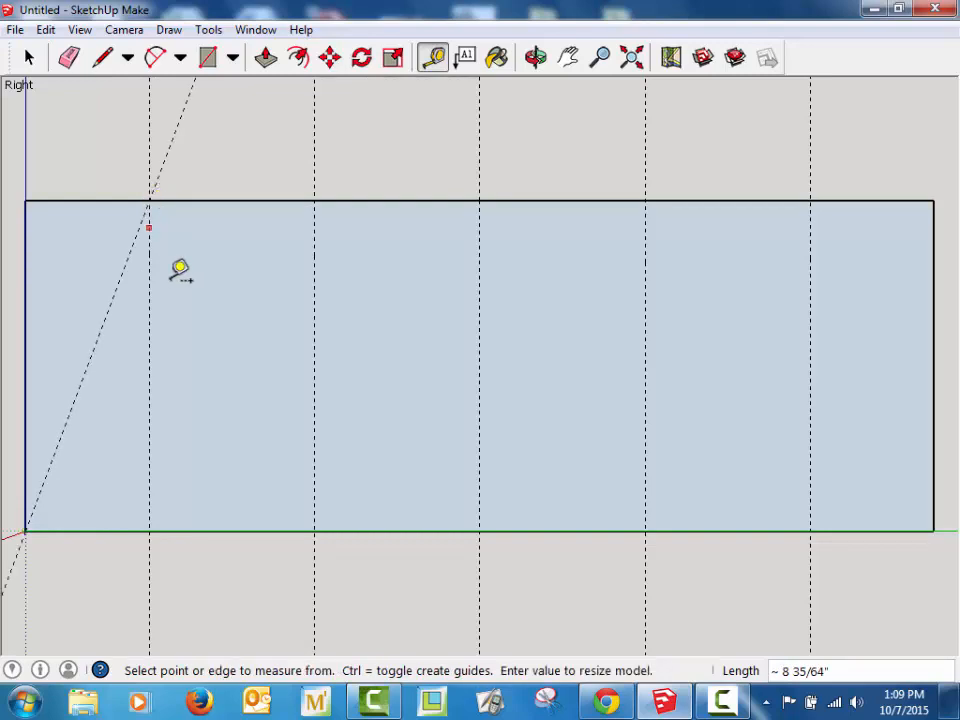
{"action": "left_click", "coordinate": [150, 200]}
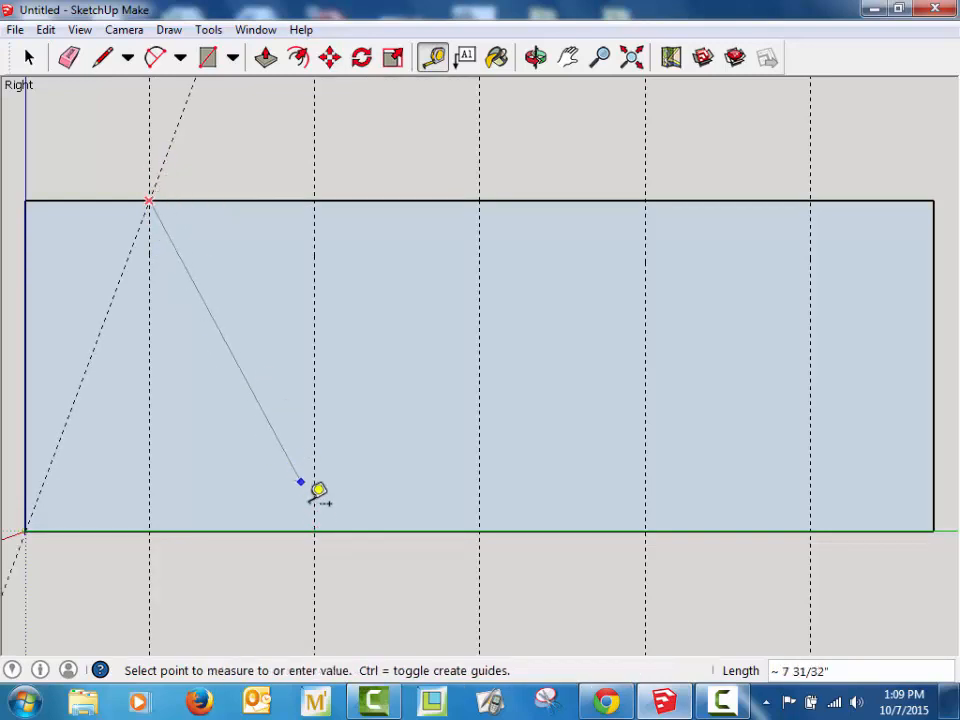
{"action": "left_click", "coordinate": [314, 530]}
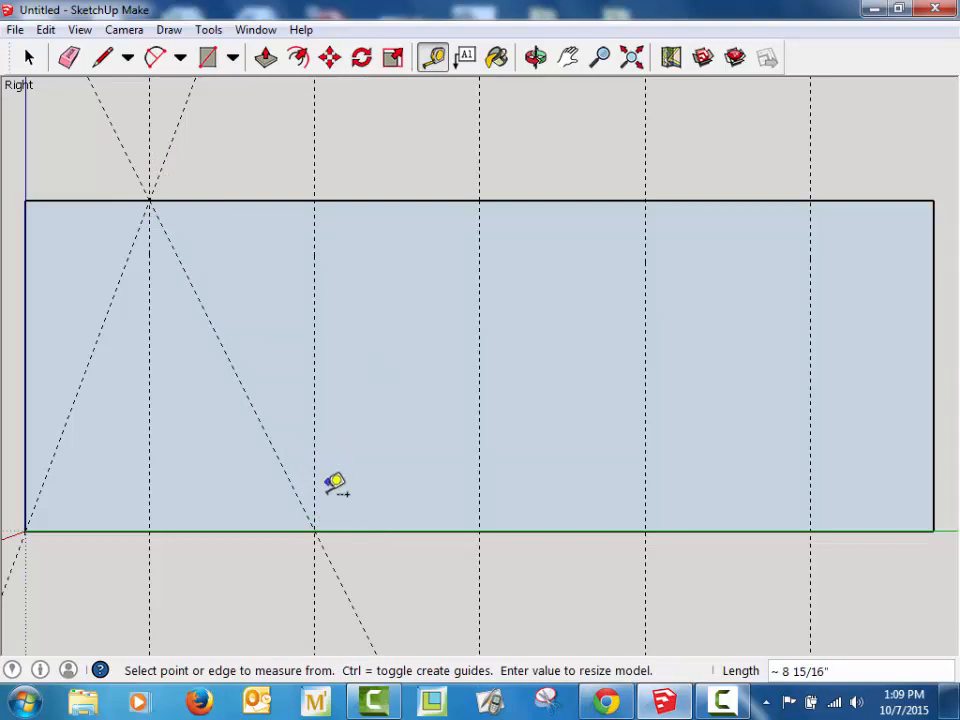
{"action": "left_click", "coordinate": [314, 530]}
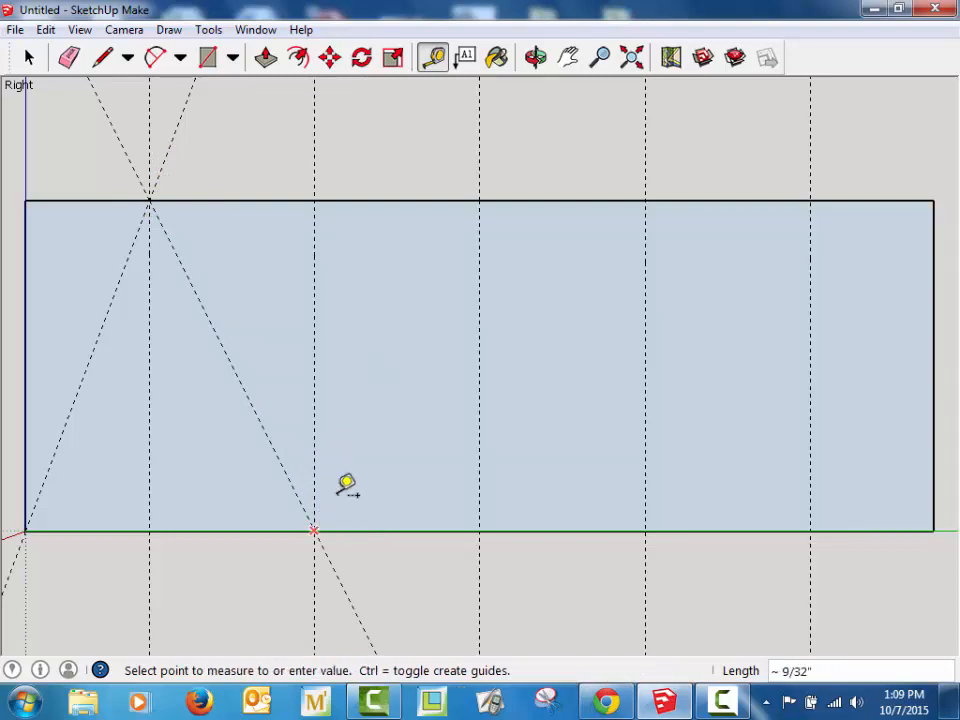
{"action": "left_click", "coordinate": [480, 200]}
- Continue the diagonal guides in three zigzag segments from the centre guide's top intersection to the rectangle's far bottom corner
{"action": "left_click", "coordinate": [480, 200]}
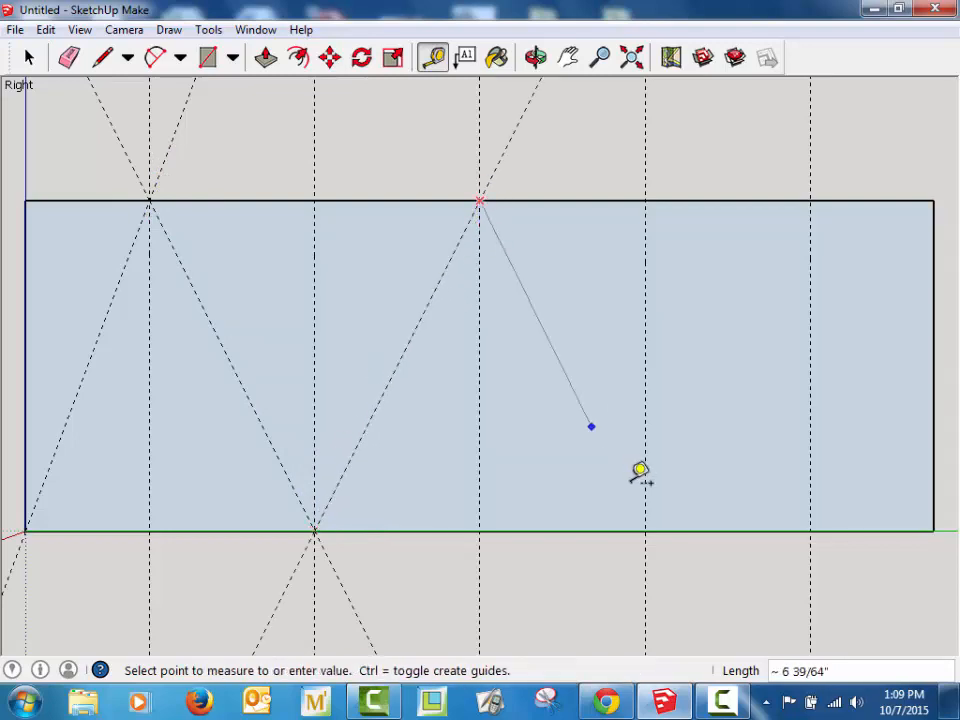
{"action": "left_click", "coordinate": [645, 529]}
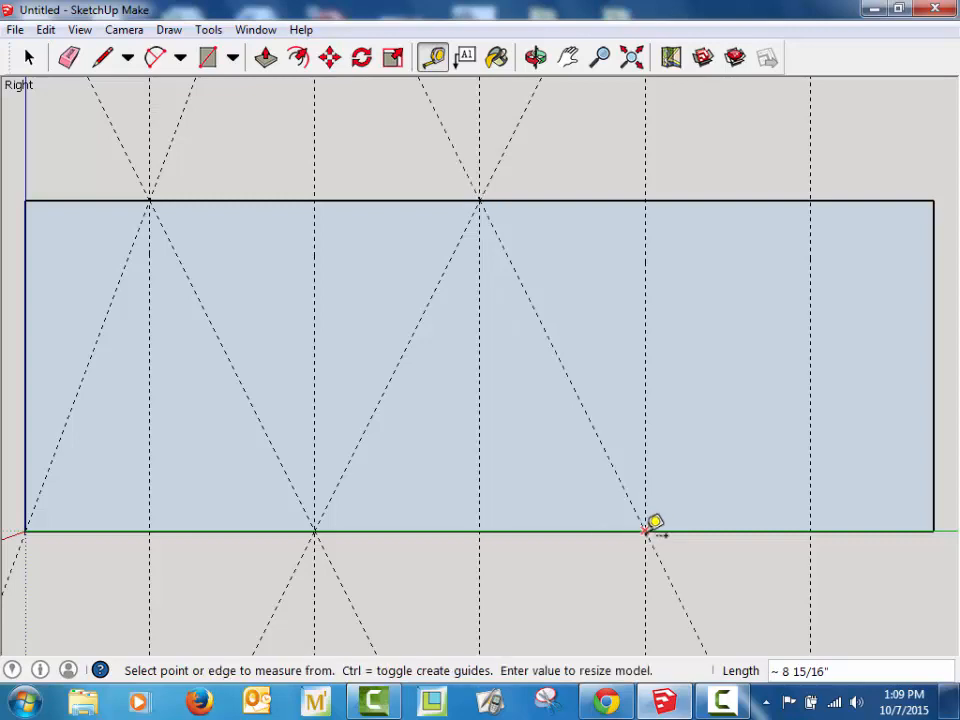
{"action": "left_click", "coordinate": [645, 530]}
{"action": "left_click", "coordinate": [810, 200]}
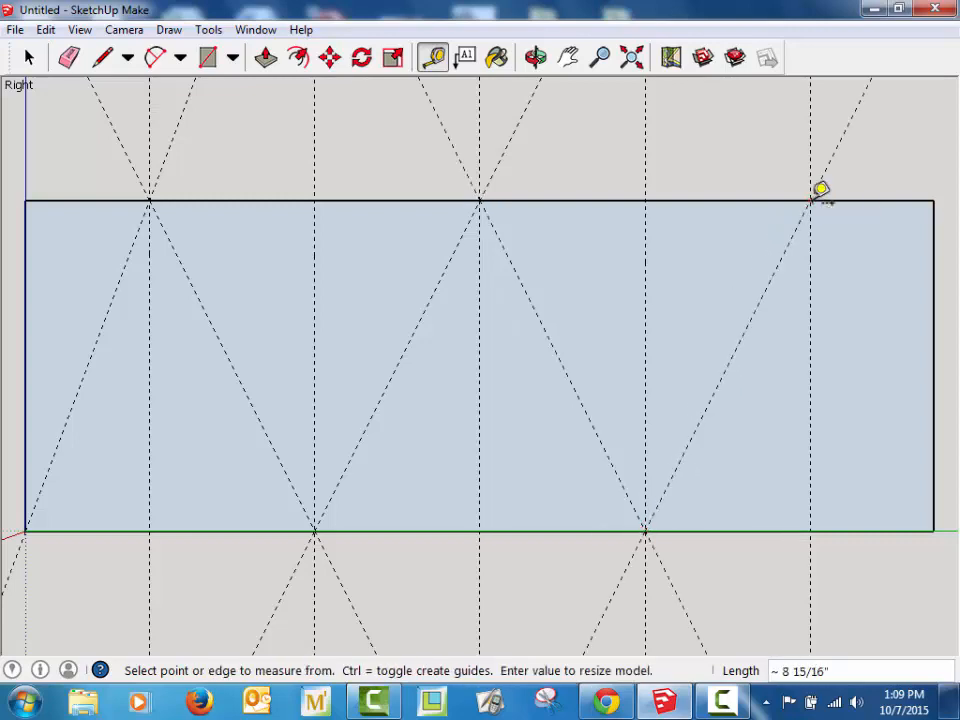
{"action": "left_click", "coordinate": [810, 200]}
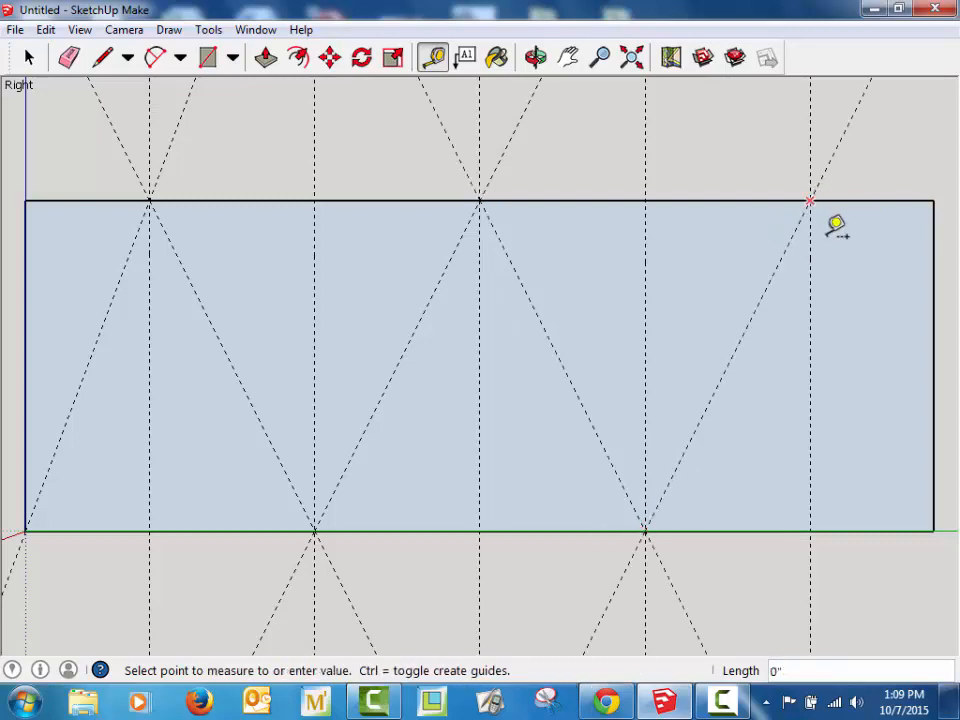
{"action": "left_click", "coordinate": [933, 530]}
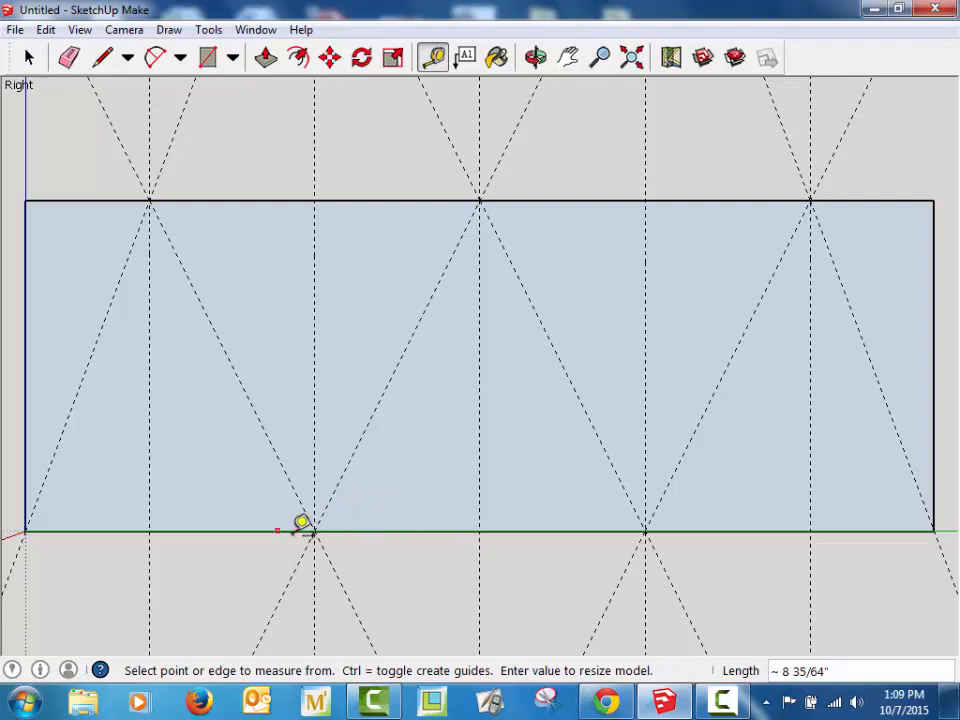
- Add parallel guides 3/16 inch to either side of the first diagonal guide starting at the origin
{"action": "left_click", "coordinate": [90, 357]}
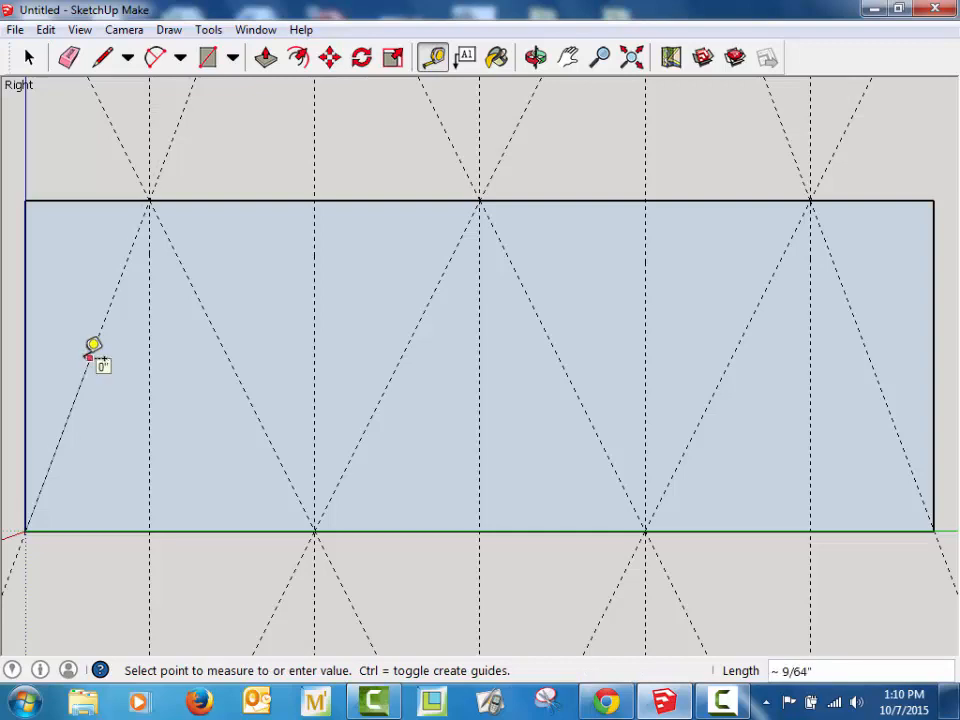
{"action": "left_click", "coordinate": [90, 354]}
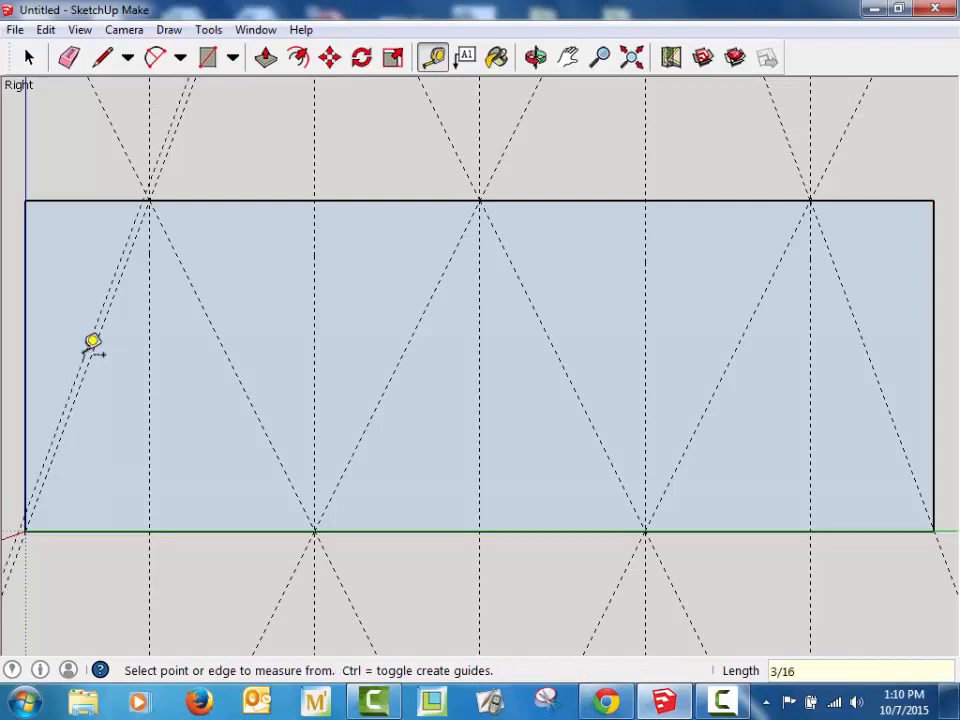
{"action": "left_click", "coordinate": [91, 354]}
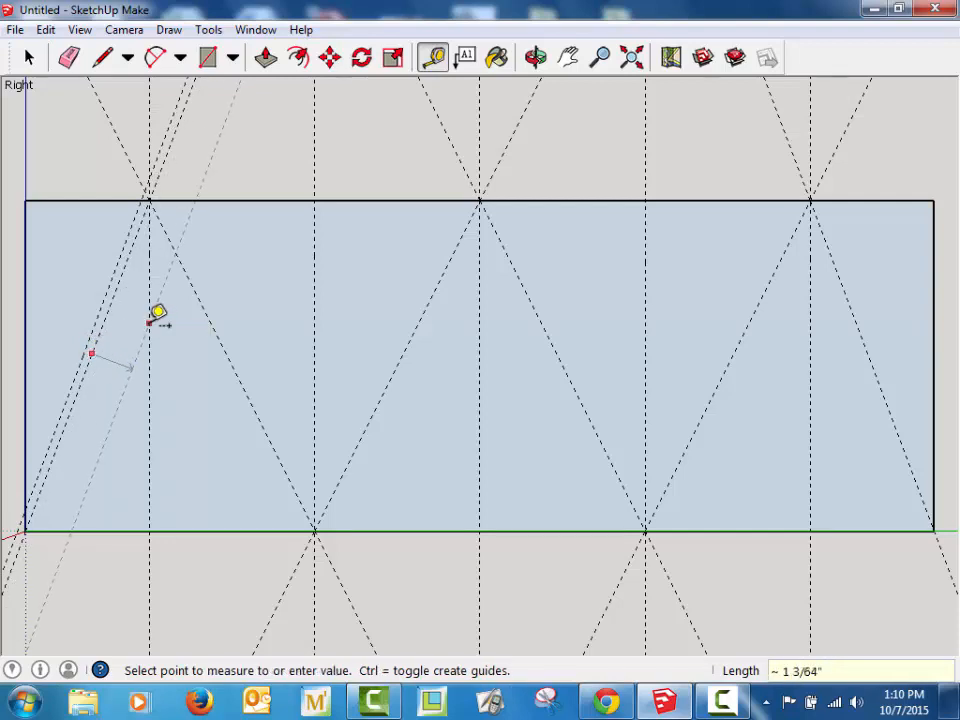
{"action": "type", "text": "3/16"}
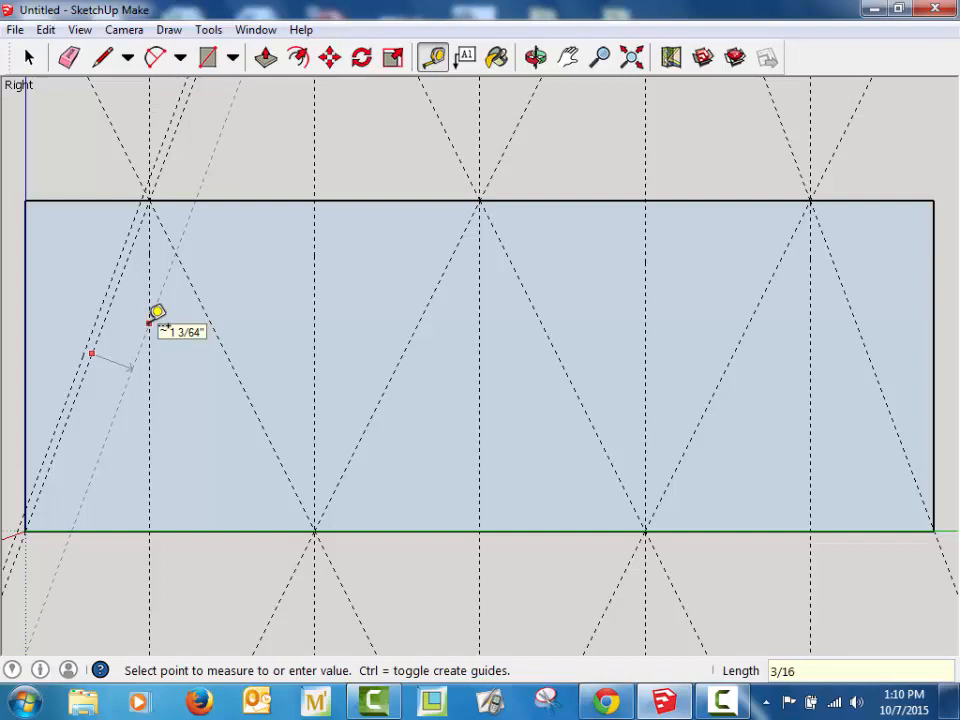
{"action": "key", "text": "Return"}
- Add parallel guides 3/16 inch to either side of the vertical guide nearest the origin
{"action": "left_click", "coordinate": [152, 328]}
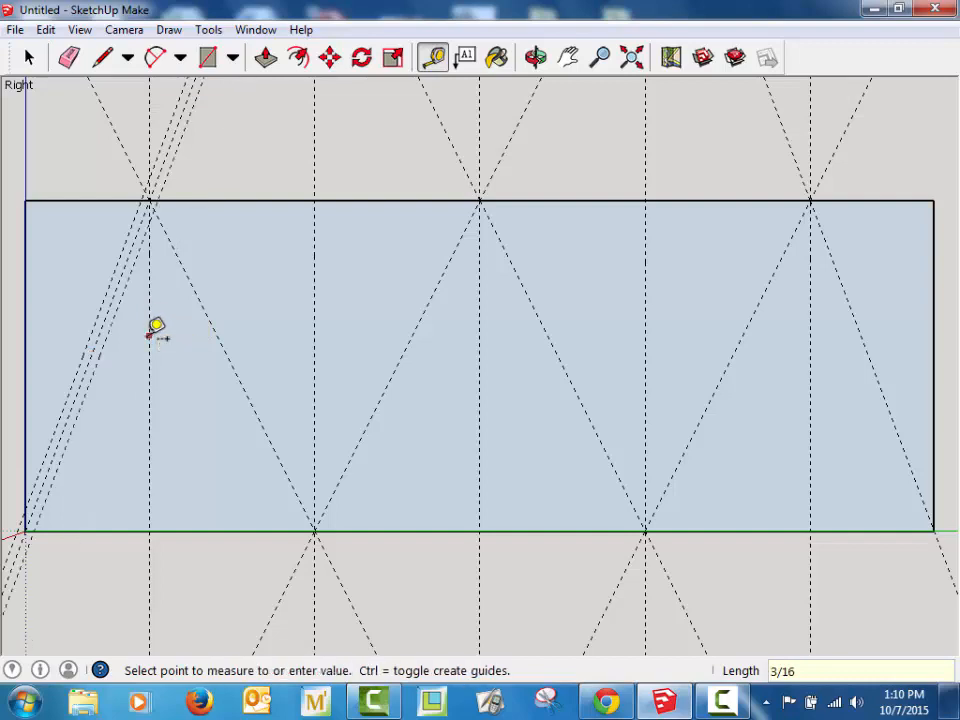
{"action": "left_click", "coordinate": [142, 336]}
{"action": "left_click", "coordinate": [149, 341]}
{"action": "left_click", "coordinate": [157, 340]}
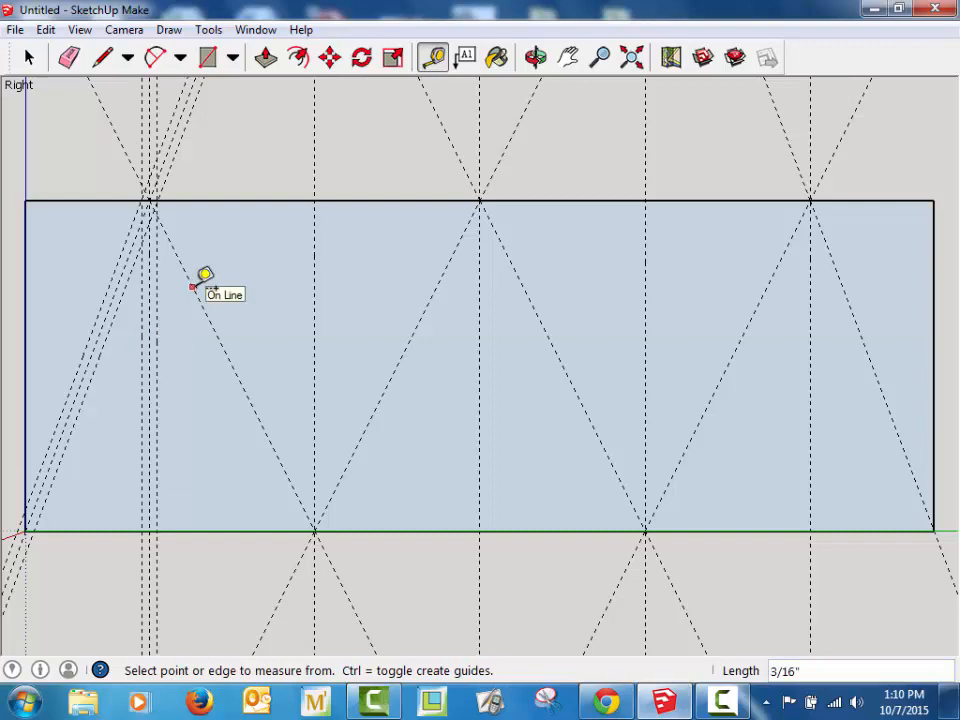
- Add parallel guides 3/16 inch to either side of the second diagonal guide and the second vertical guide from the origin
{"action": "left_click", "coordinate": [192, 287]}
{"action": "left_click", "coordinate": [203, 280]}
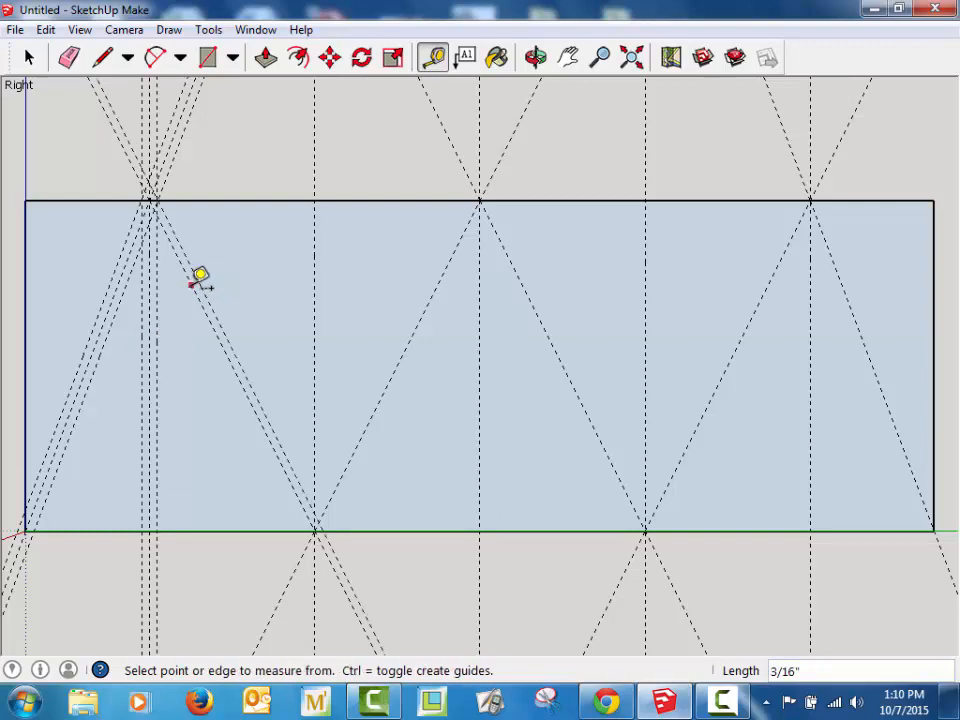
{"action": "left_click", "coordinate": [192, 284]}
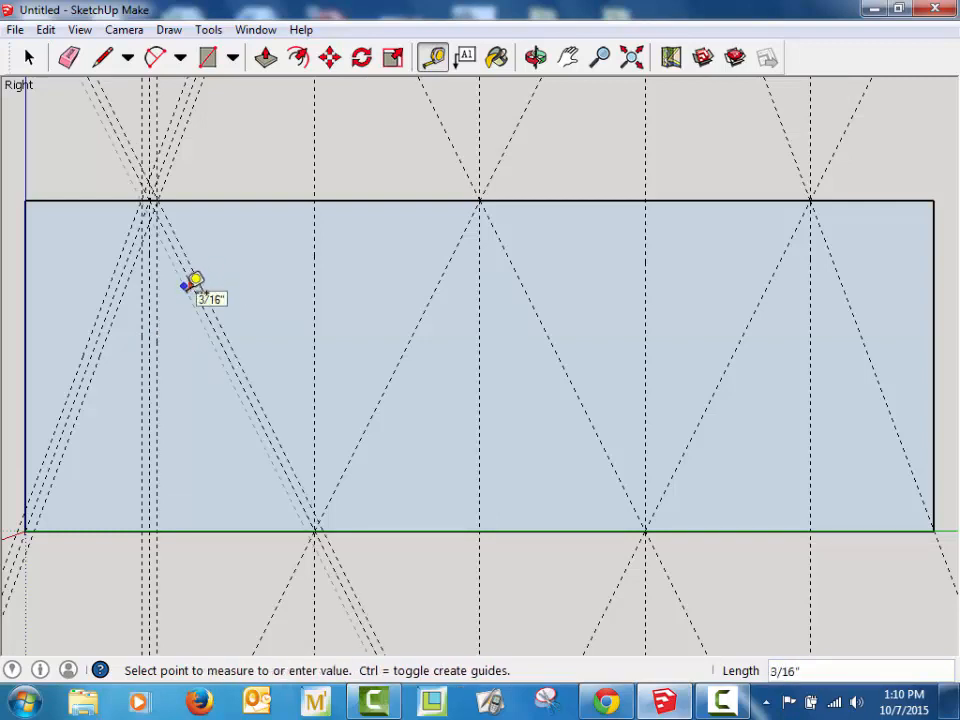
{"action": "left_click", "coordinate": [192, 280]}
{"action": "left_click", "coordinate": [316, 270]}
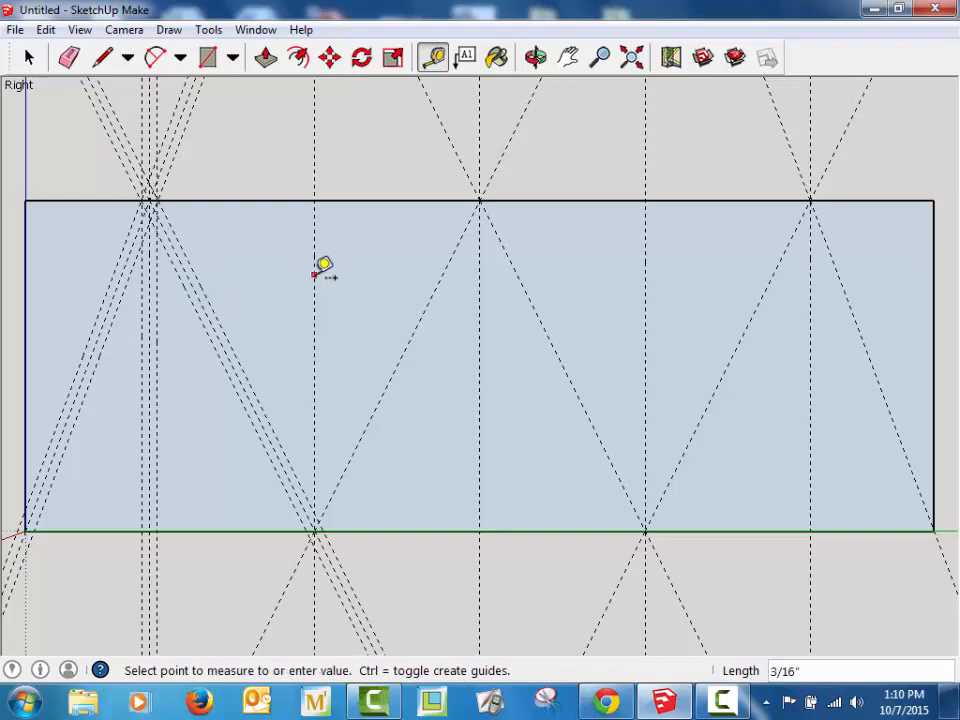
{"action": "left_click", "coordinate": [316, 270]}
{"action": "left_click", "coordinate": [321, 272]}
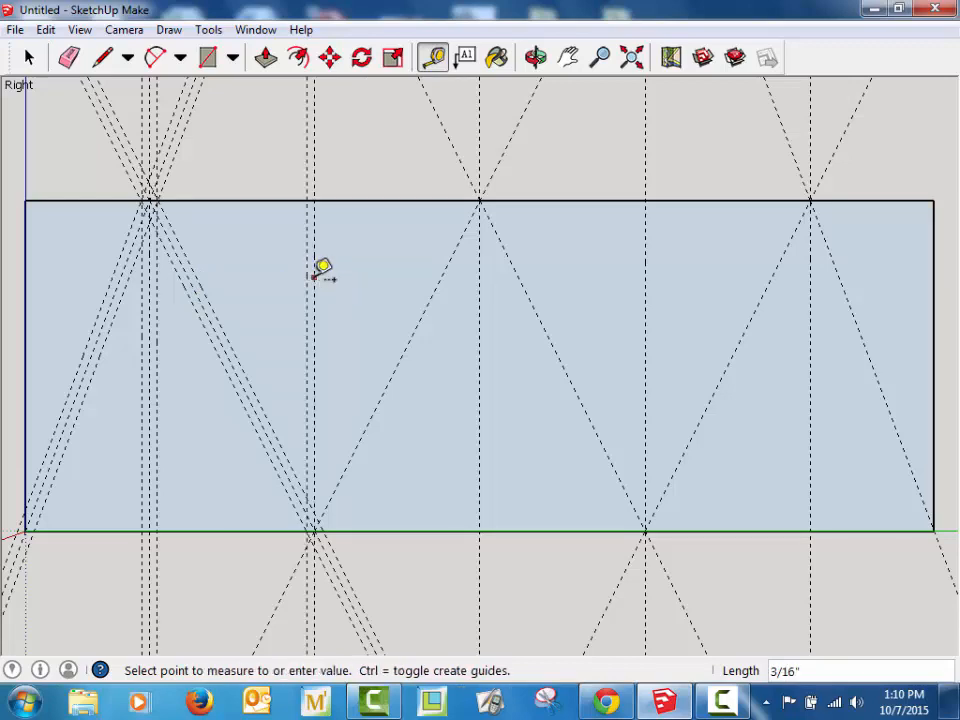
{"action": "left_click", "coordinate": [322, 275]}
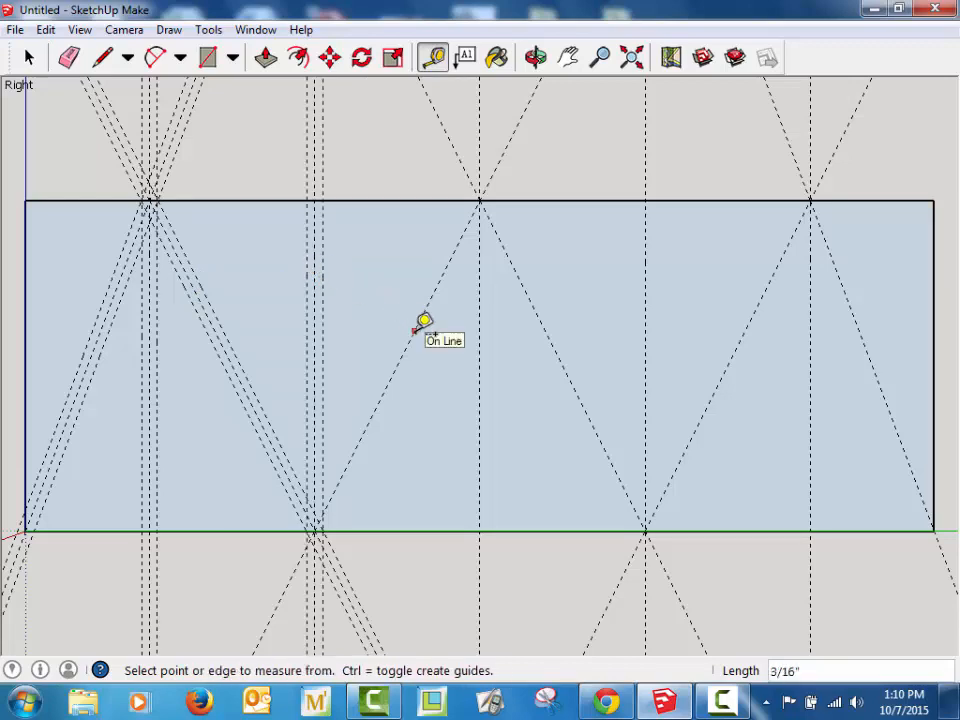
- Add parallel guides 3/16 inch to either side of the third diagonal guide and the centre vertical guide
{"action": "left_click", "coordinate": [414, 327]}
{"action": "left_click", "coordinate": [415, 328]}
{"action": "left_click", "coordinate": [421, 330]}
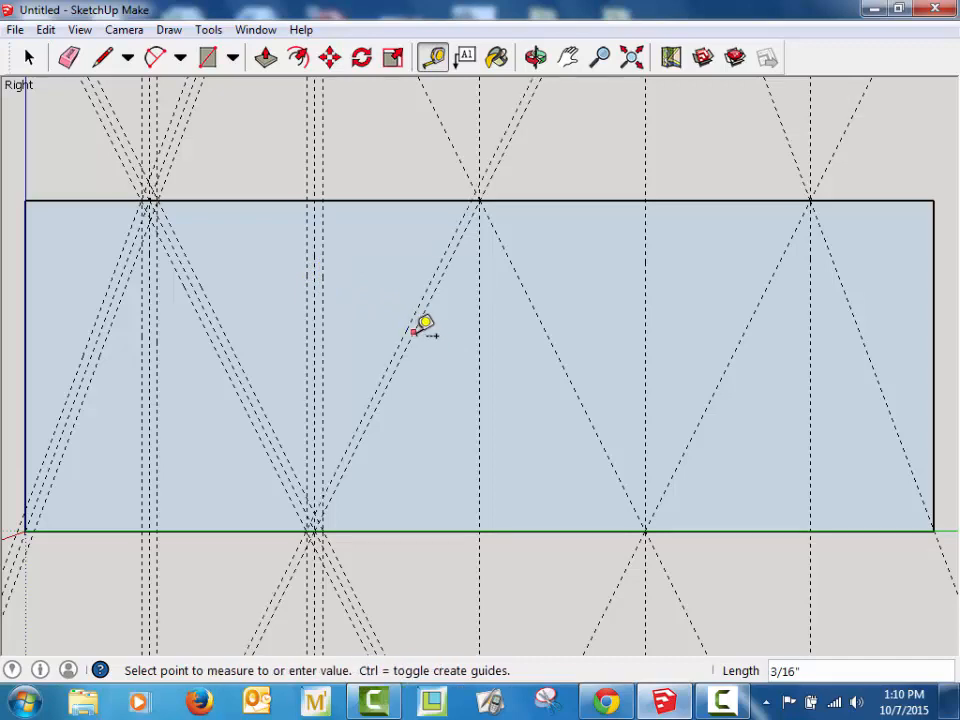
{"action": "left_click", "coordinate": [424, 334]}
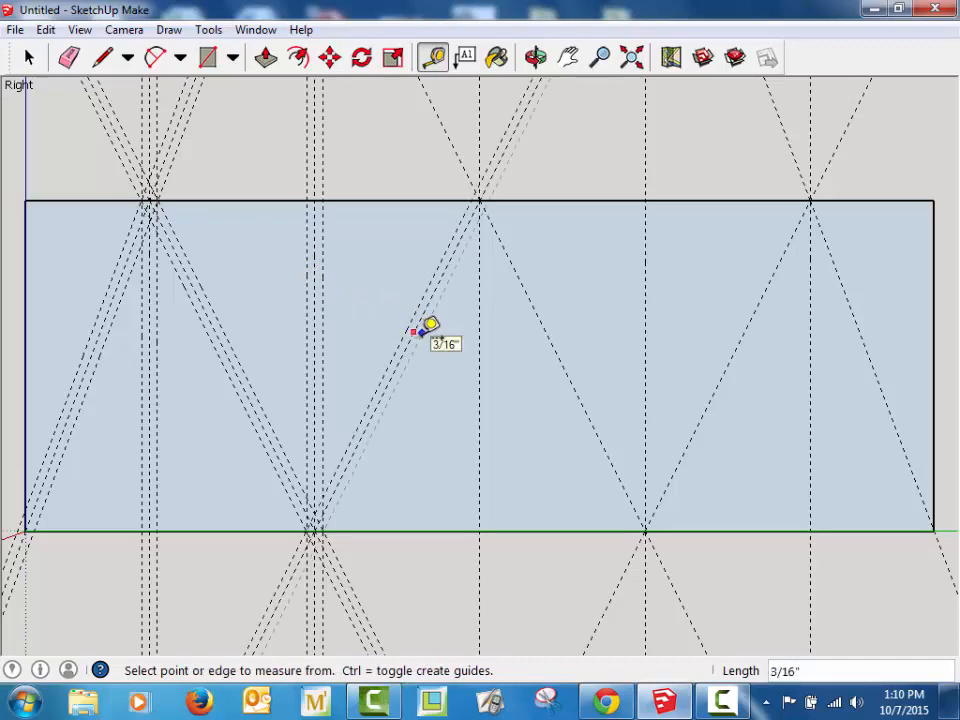
{"action": "left_click", "coordinate": [479, 317]}
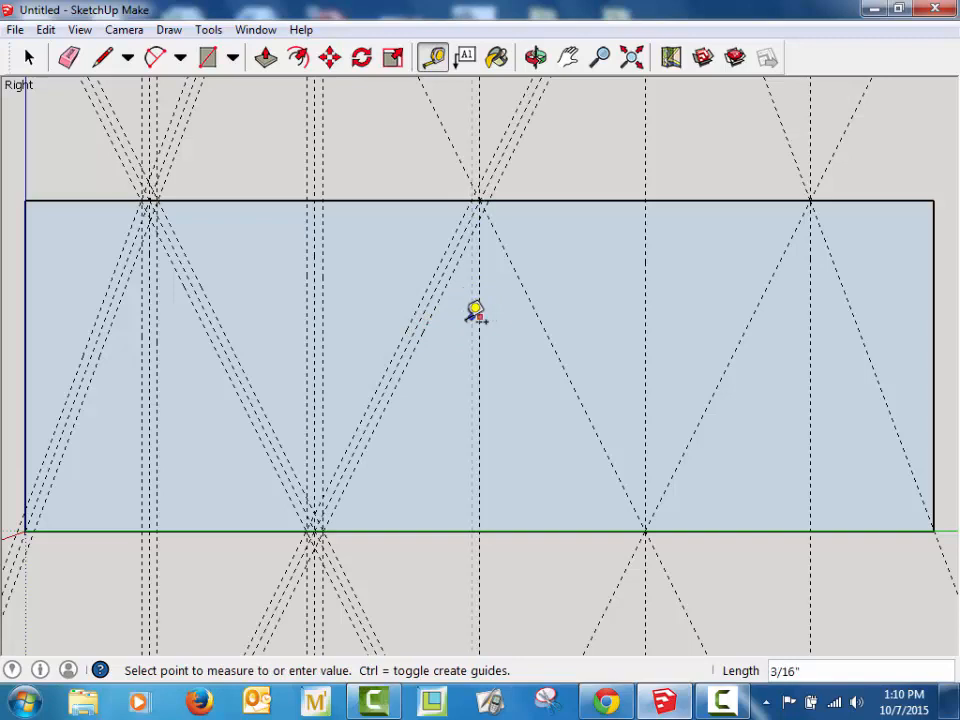
{"action": "left_click", "coordinate": [477, 316]}
{"action": "left_click", "coordinate": [480, 324]}
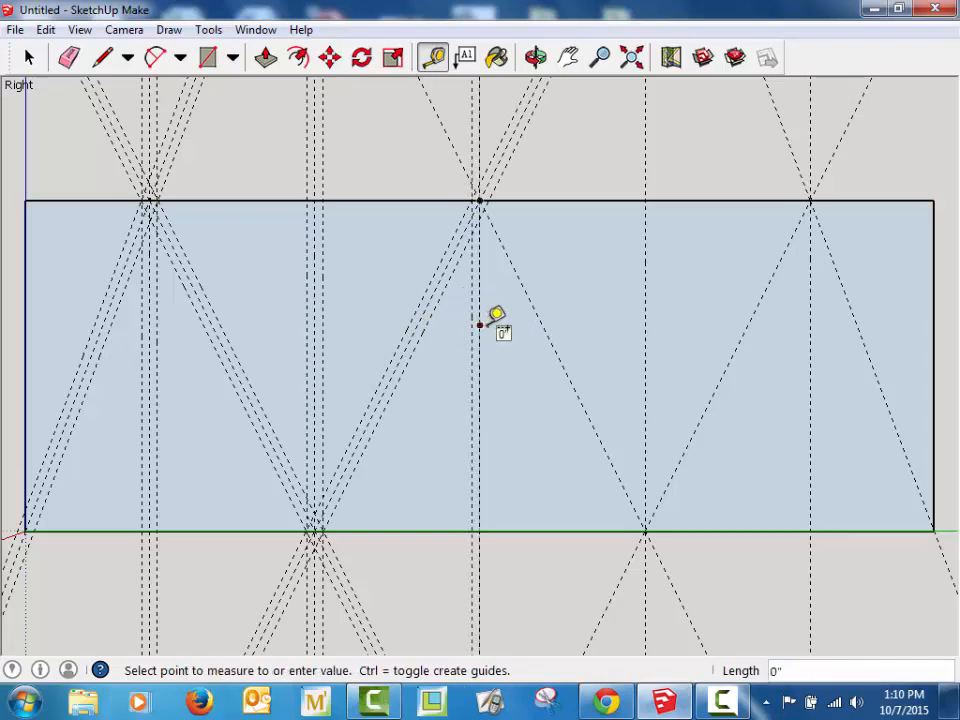
{"action": "left_click", "coordinate": [484, 325]}
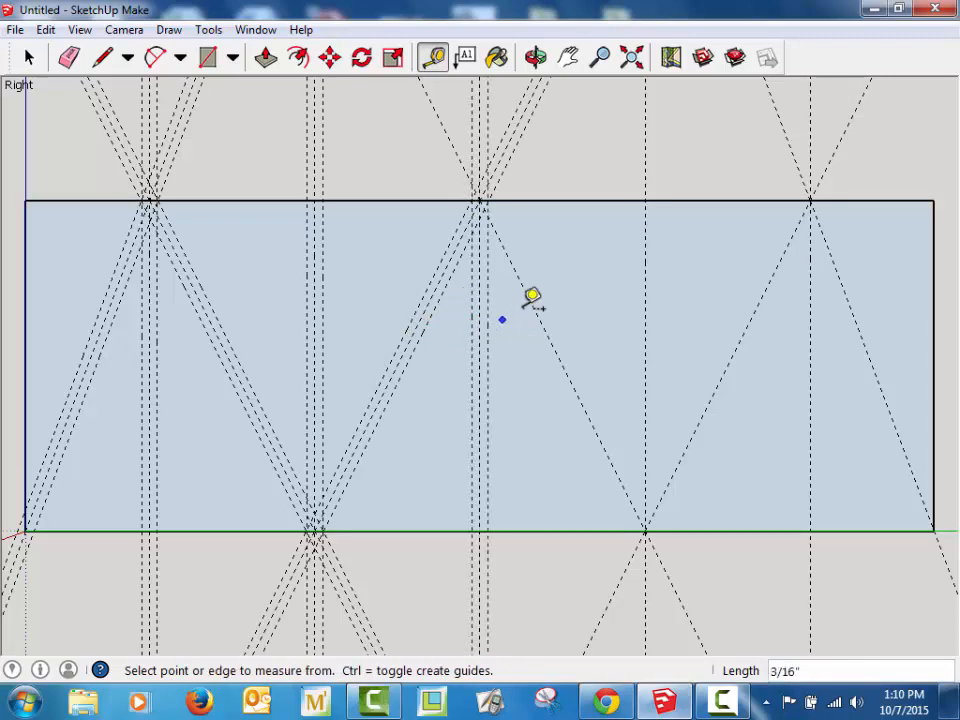
- Add parallel guides 3/16 inch to either side of the fourth diagonal guide and the fourth vertical guide
{"action": "left_click", "coordinate": [531, 300]}
{"action": "left_click", "coordinate": [537, 300]}
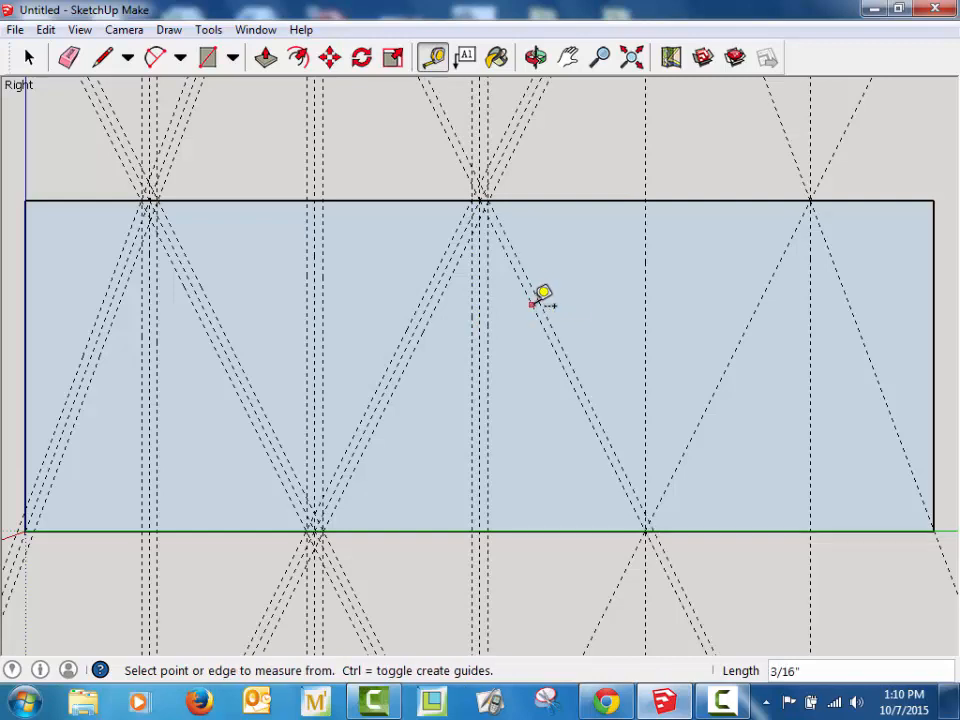
{"action": "left_click", "coordinate": [530, 306]}
{"action": "left_click", "coordinate": [525, 313]}
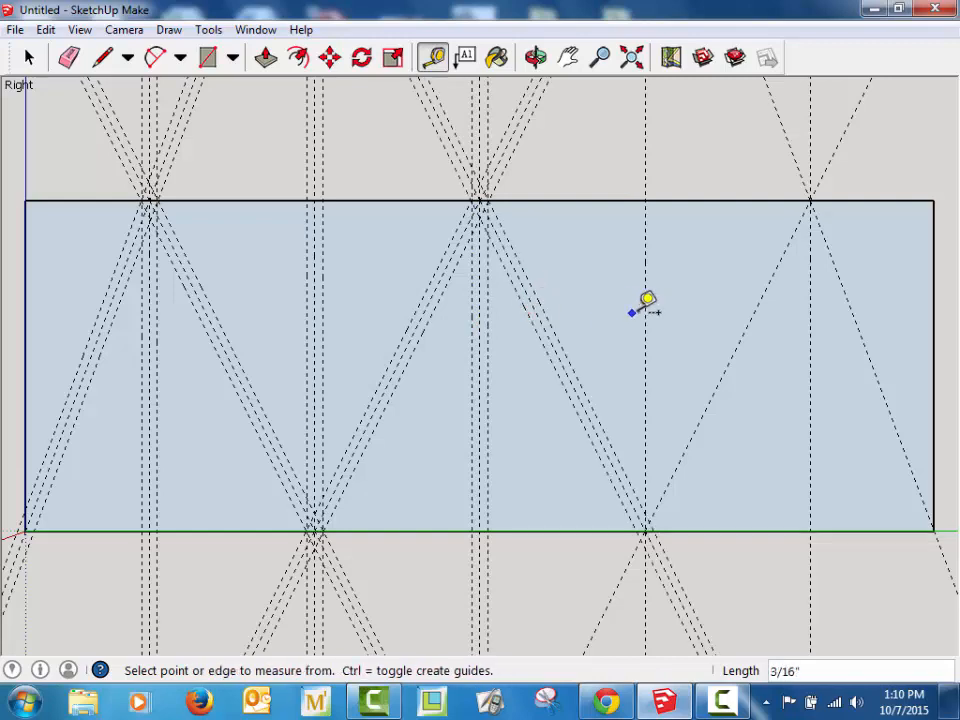
{"action": "left_click", "coordinate": [655, 294]}
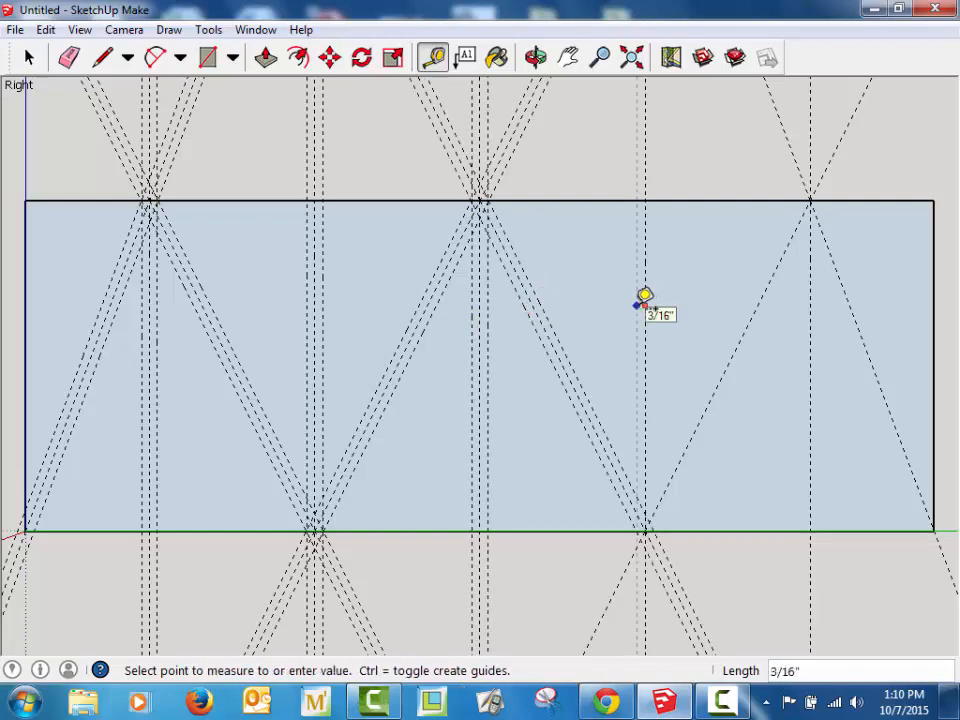
{"action": "left_click", "coordinate": [648, 296]}
{"action": "left_click", "coordinate": [658, 294]}
{"action": "left_click", "coordinate": [665, 296]}
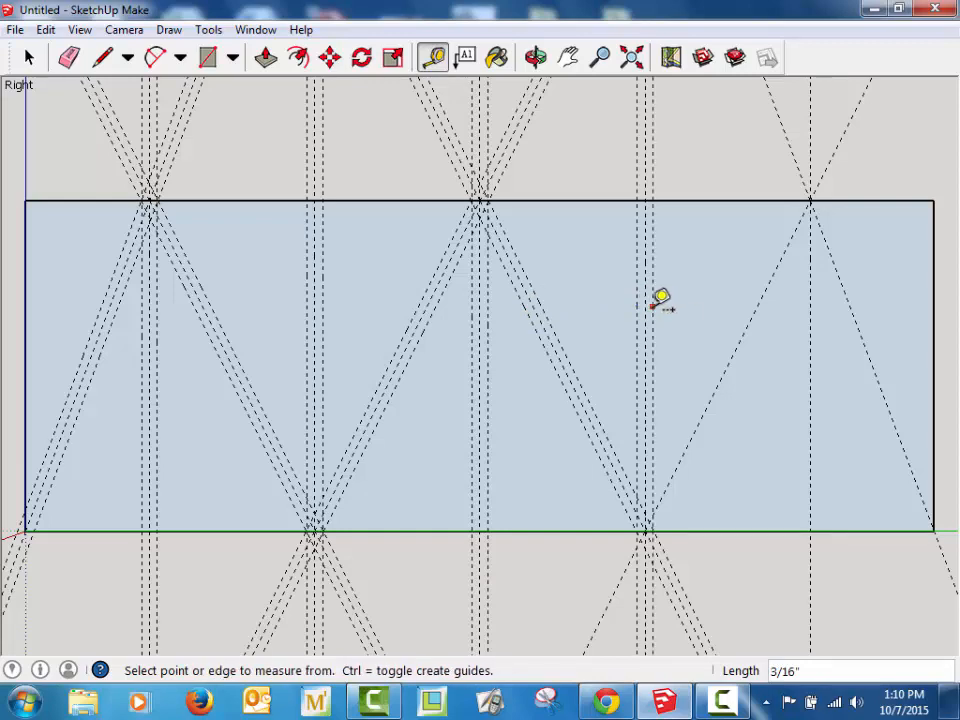
- Add parallel guides 3/16 inch to either side of the fifth diagonal guide and the last vertical guide
{"action": "left_click", "coordinate": [745, 340]}
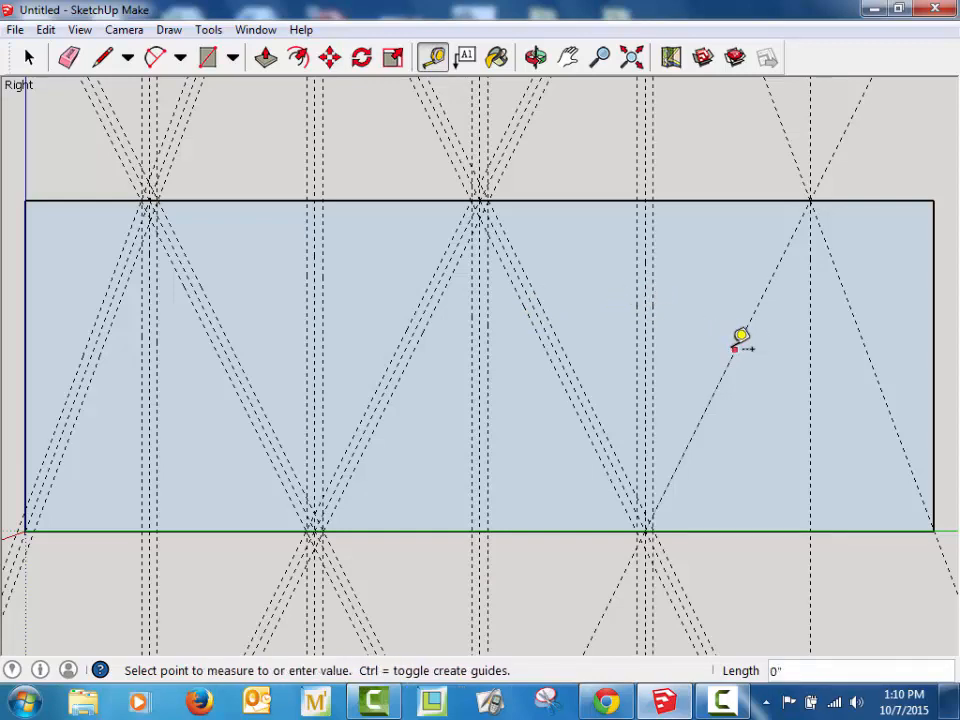
{"action": "left_click", "coordinate": [741, 337]}
{"action": "left_click", "coordinate": [741, 343]}
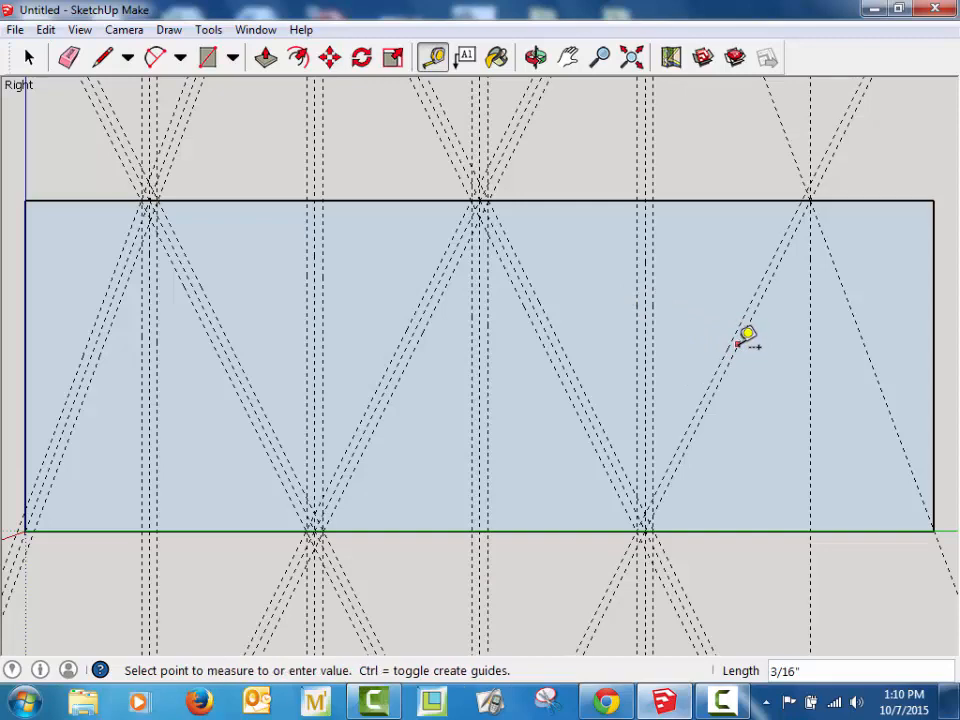
{"action": "left_click", "coordinate": [820, 368]}
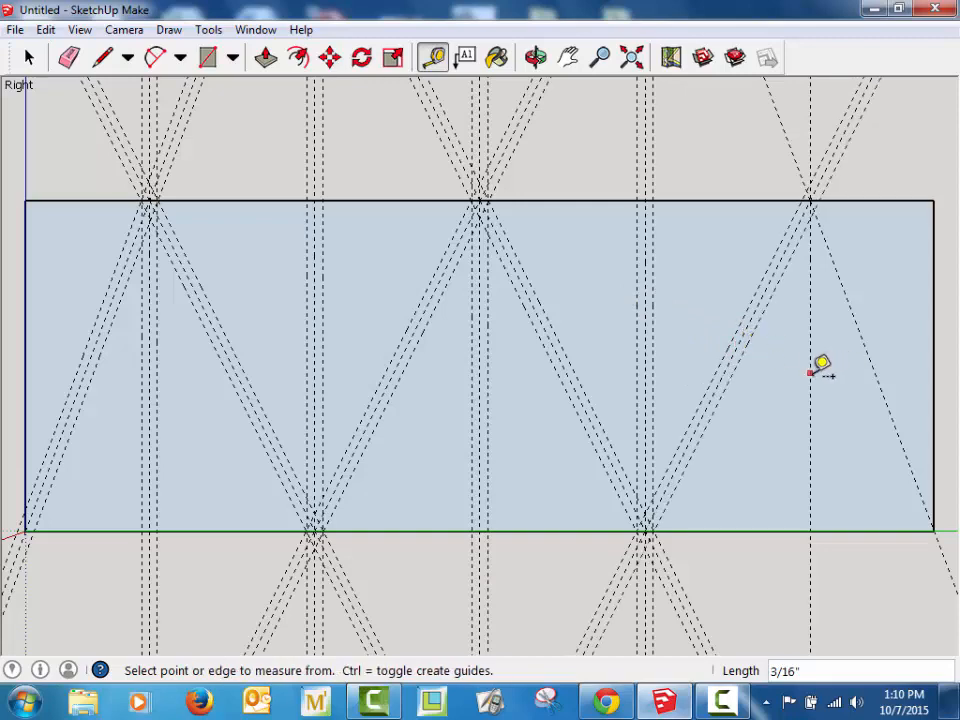
{"action": "left_click", "coordinate": [816, 369]}
{"action": "left_click", "coordinate": [813, 372]}
{"action": "left_click", "coordinate": [812, 374]}
{"action": "left_click", "coordinate": [812, 374]}
- Add parallel guides 3/16 inch to either side of the last diagonal guide ending at the rectangle's far bottom corner
{"action": "left_click", "coordinate": [860, 347]}
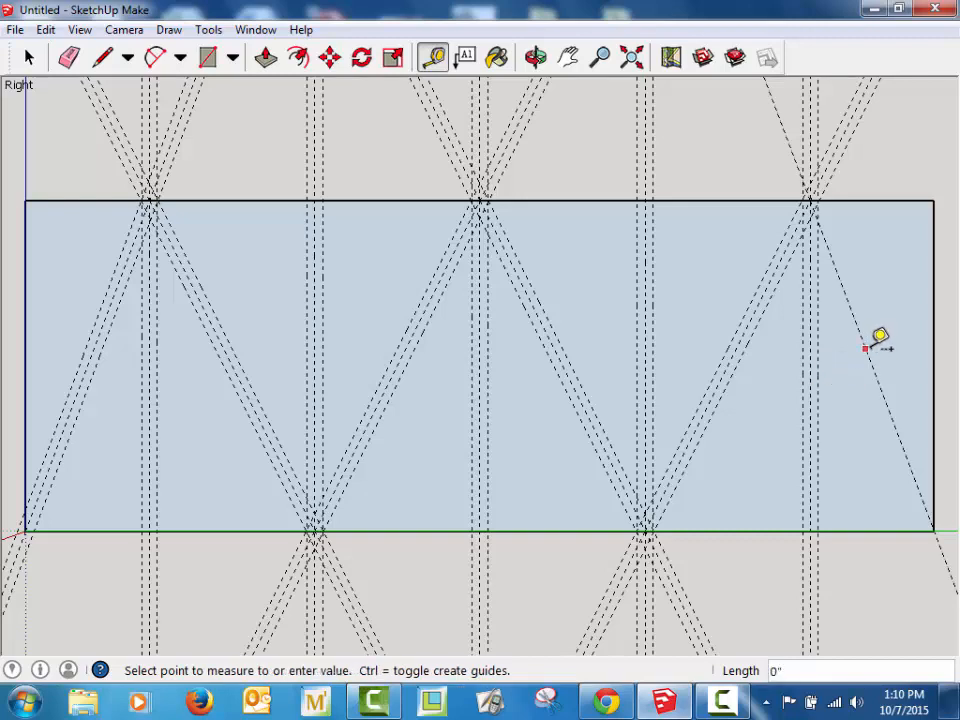
{"action": "left_click", "coordinate": [872, 343]}
{"action": "left_click", "coordinate": [873, 340]}
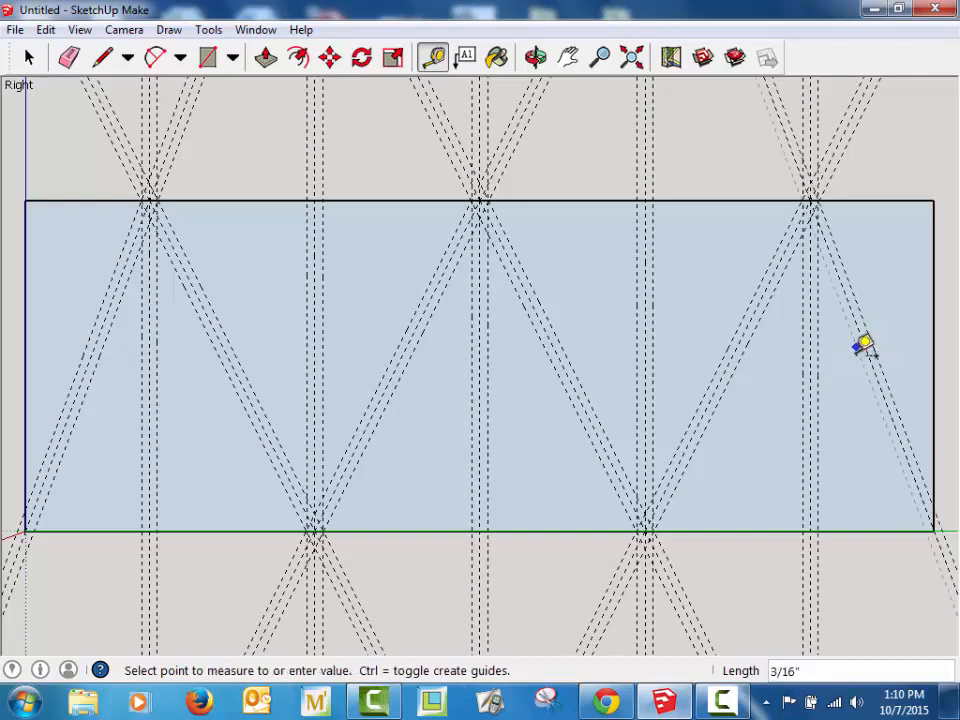
{"action": "left_click", "coordinate": [862, 346]}
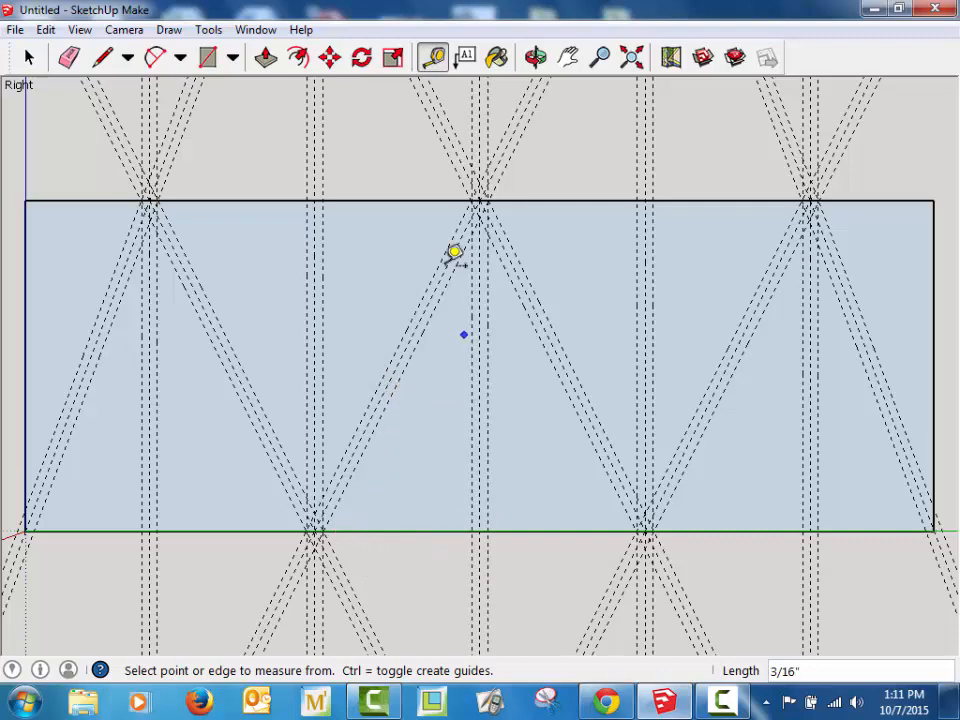
- Add horizontal guides 3/8 inch inside the rectangle's top and bottom edges
{"action": "left_click", "coordinate": [388, 191]}
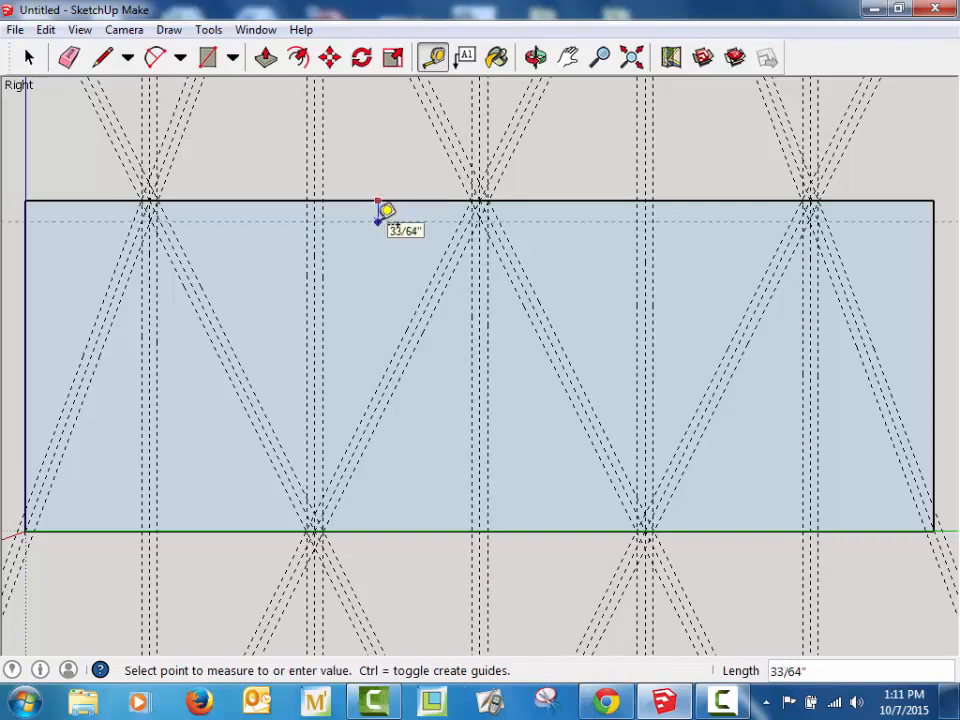
{"action": "left_click", "coordinate": [380, 219]}
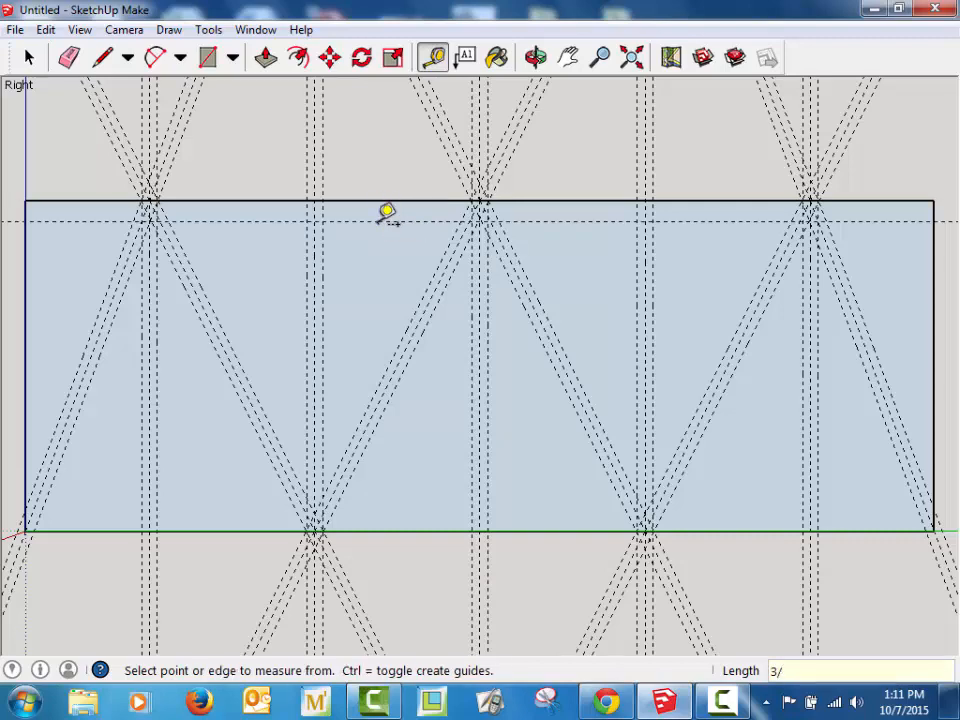
{"action": "left_click", "coordinate": [448, 529]}
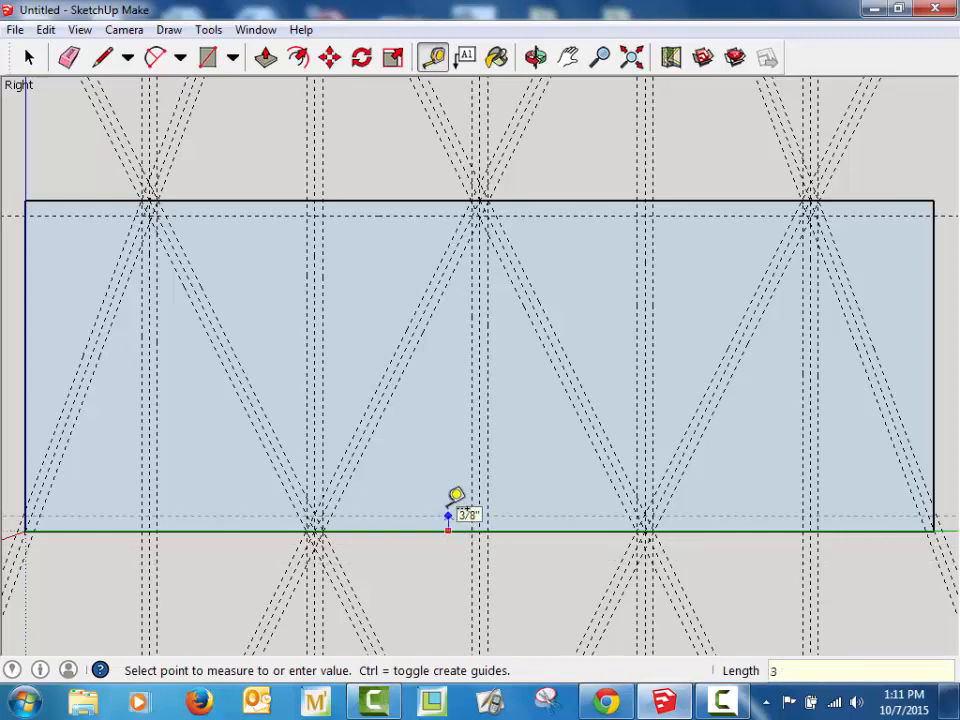
{"action": "type", "text": "3/8"}
{"action": "key", "text": "Return"}
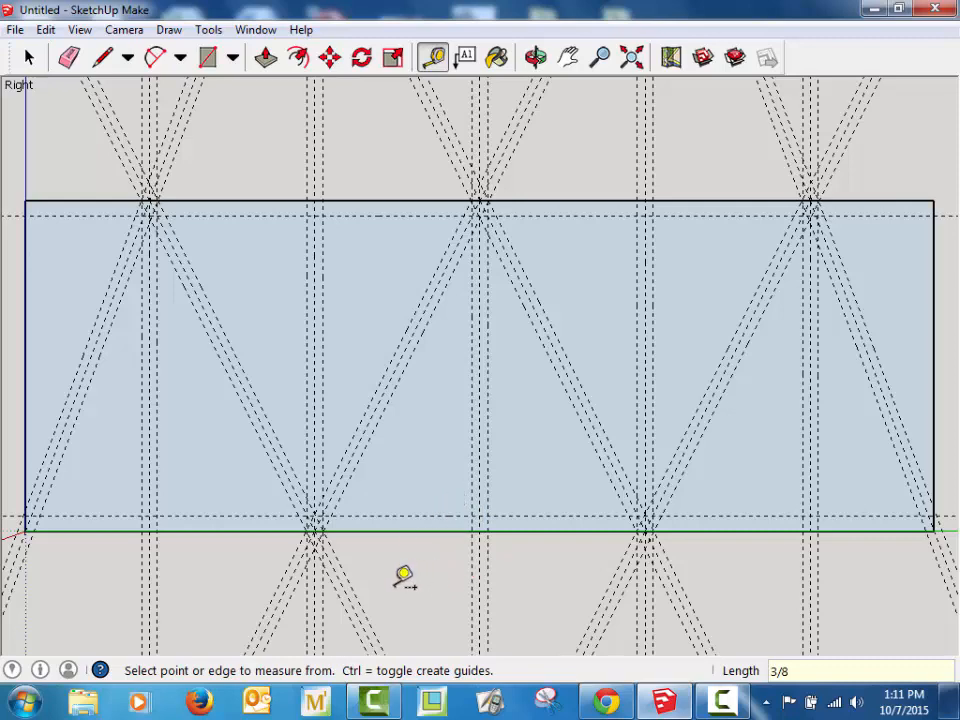
- Draw a line along the first diagonal's outer guide from the rectangle's top edge to its side edge above the origin
{"action": "left_click", "coordinate": [30, 60]}
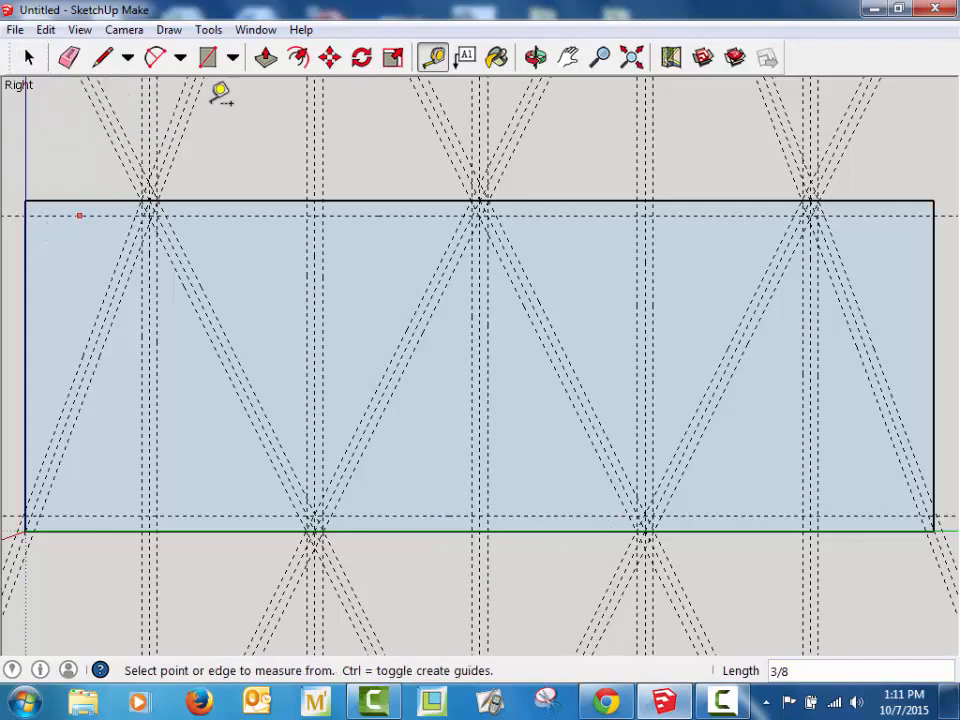
{"action": "left_click", "coordinate": [102, 57]}
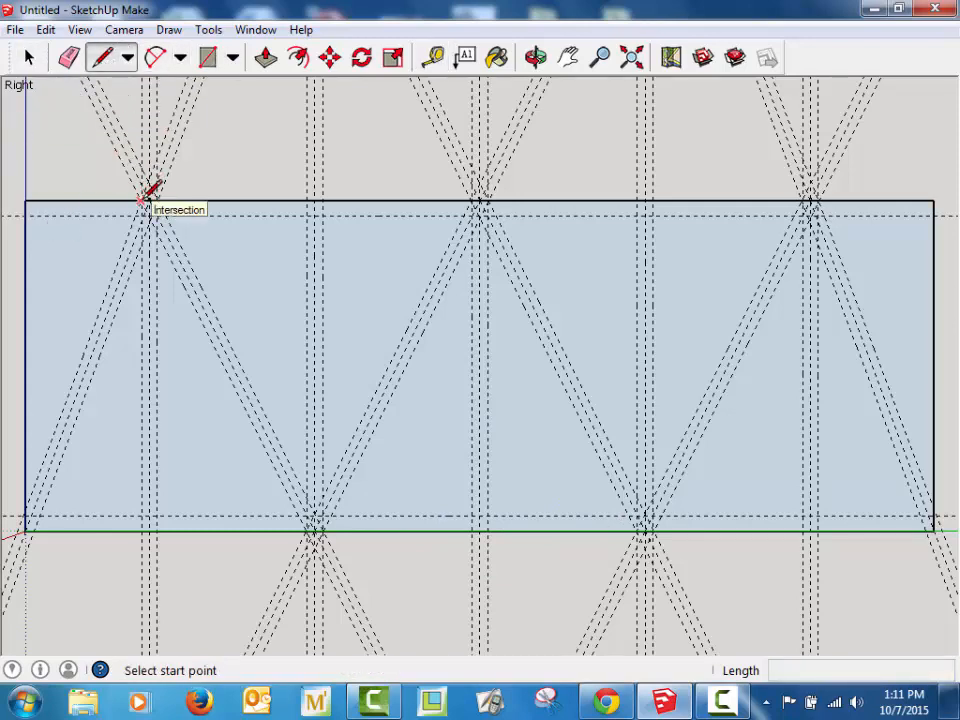
{"action": "left_click", "coordinate": [142, 201]}
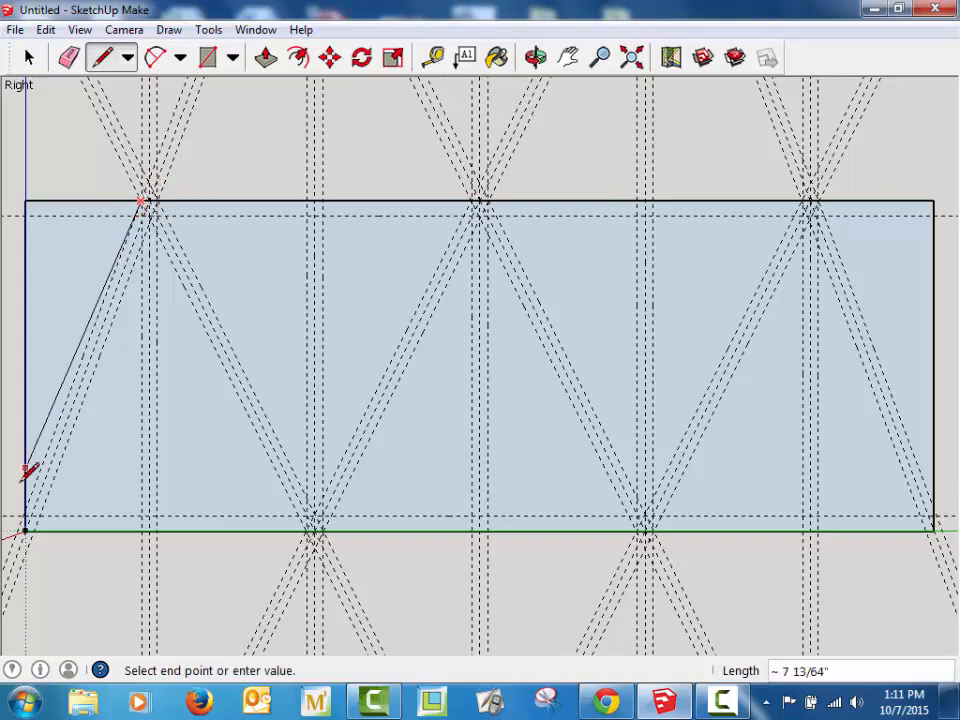
{"action": "left_click", "coordinate": [28, 510]}
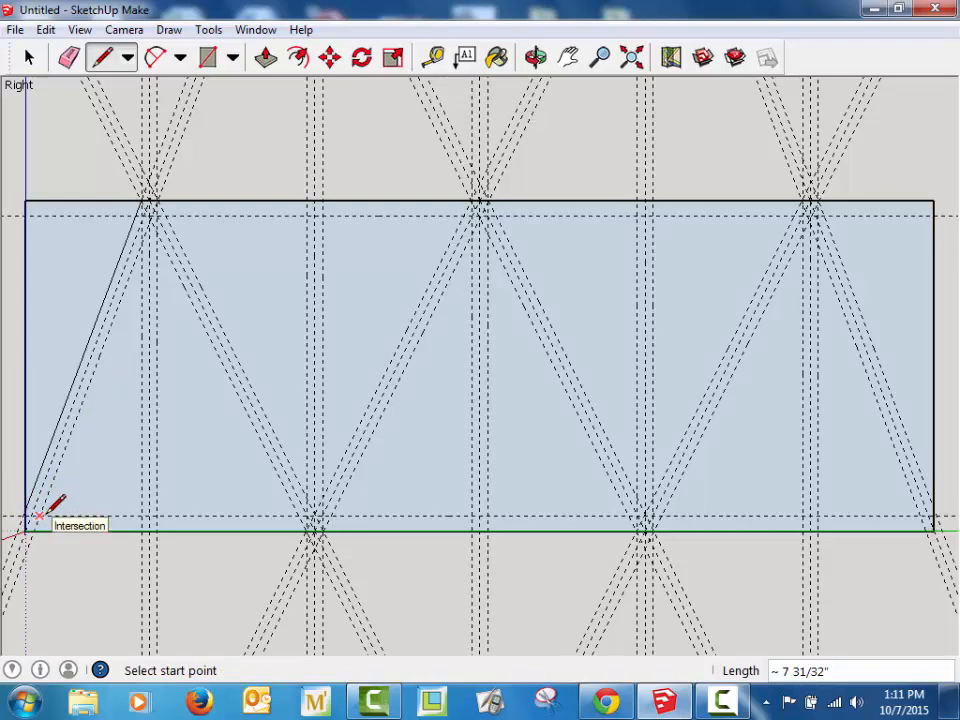
- Outline the triangular opening bounded by the first diagonal's inner guide, the first vertical member's near guide and the lower horizontal guide
{"action": "left_click", "coordinate": [28, 510]}
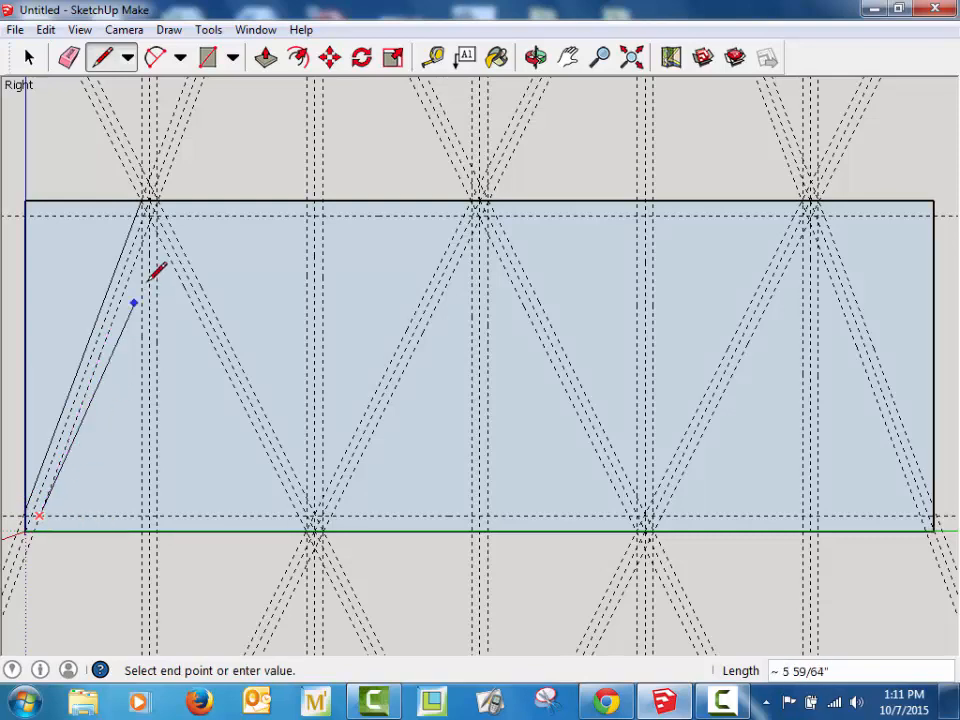
{"action": "left_click", "coordinate": [141, 242]}
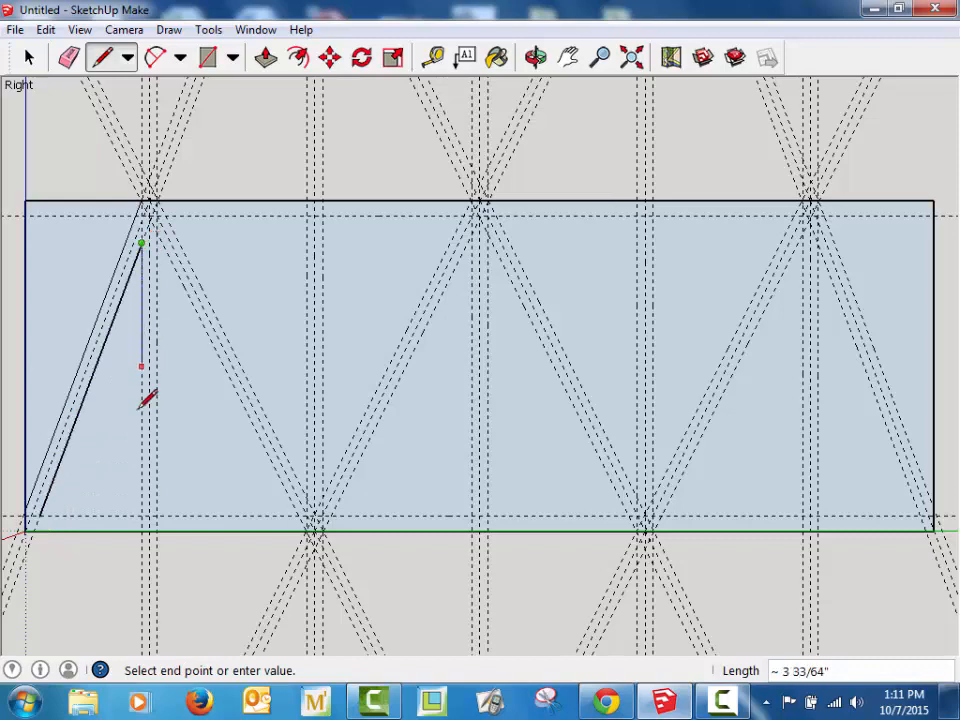
{"action": "left_click", "coordinate": [42, 512]}
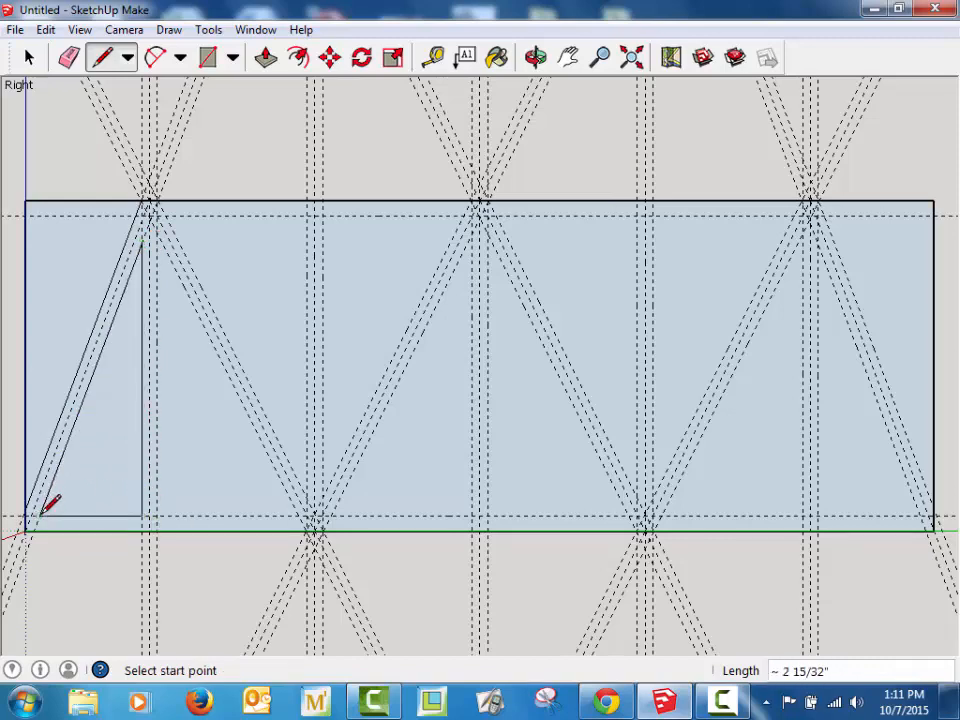
- Outline the triangular opening between the first vertical member's far guide, the lower horizontal guide and the second diagonal's lower guide
{"action": "left_click", "coordinate": [156, 227]}
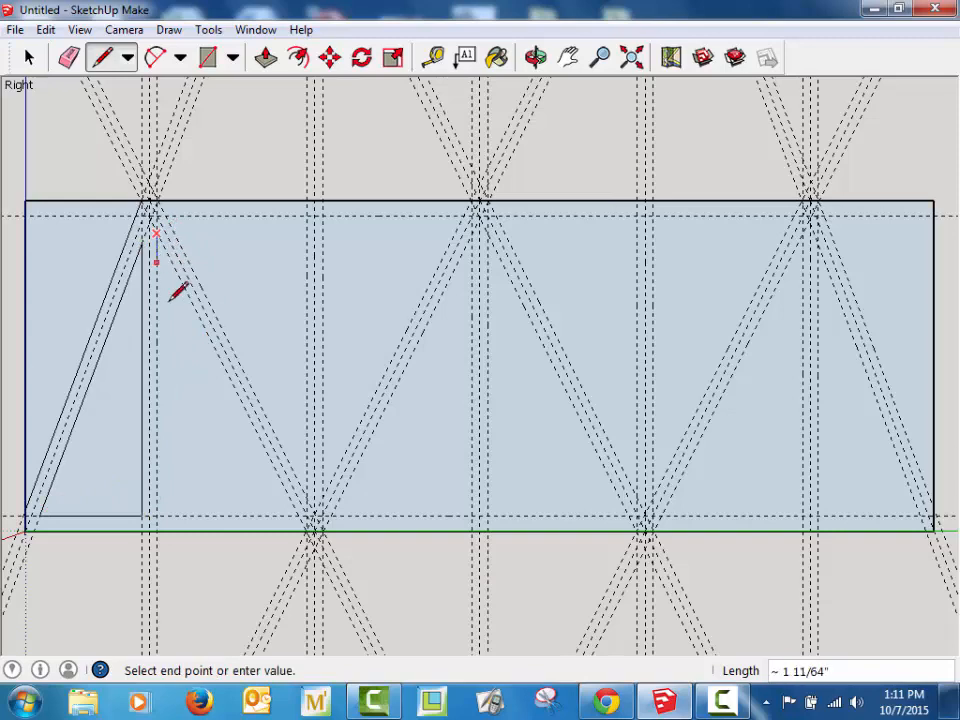
{"action": "left_click", "coordinate": [156, 516]}
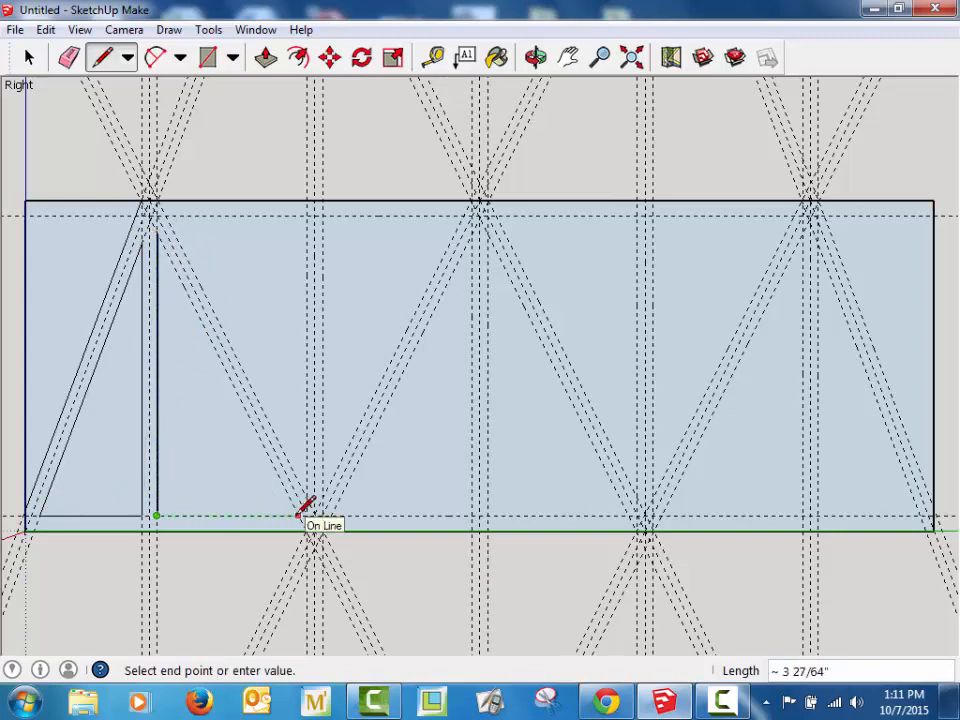
{"action": "left_click", "coordinate": [298, 516]}
{"action": "left_click", "coordinate": [157, 228]}
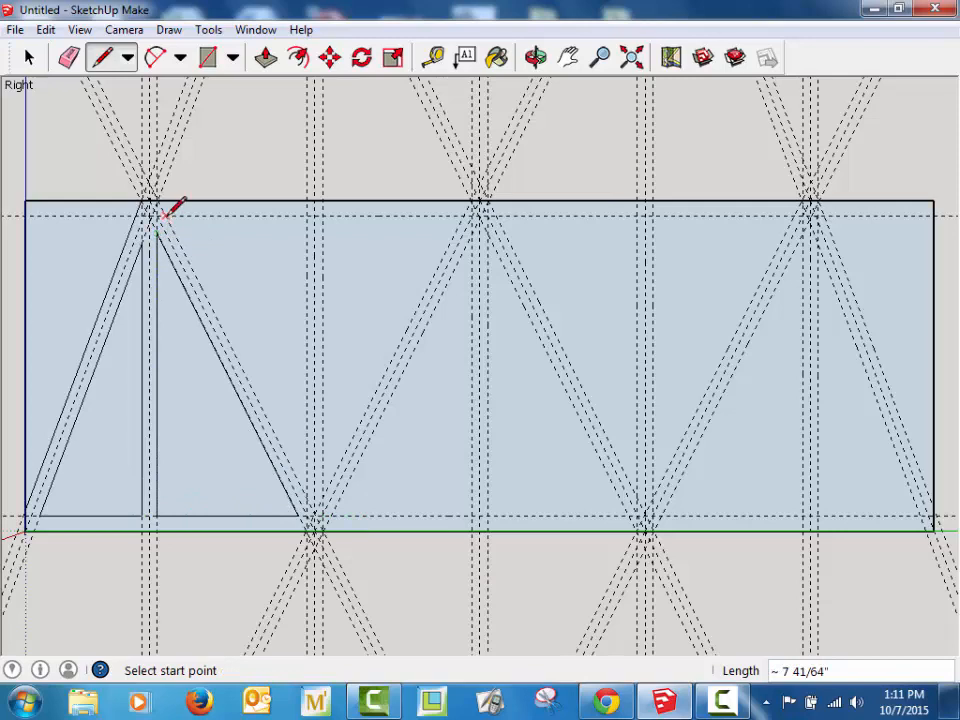
- Outline the triangular opening between the second diagonal's upper guide, the second vertical member's near guide and the upper horizontal guide
{"action": "left_click", "coordinate": [165, 214]}
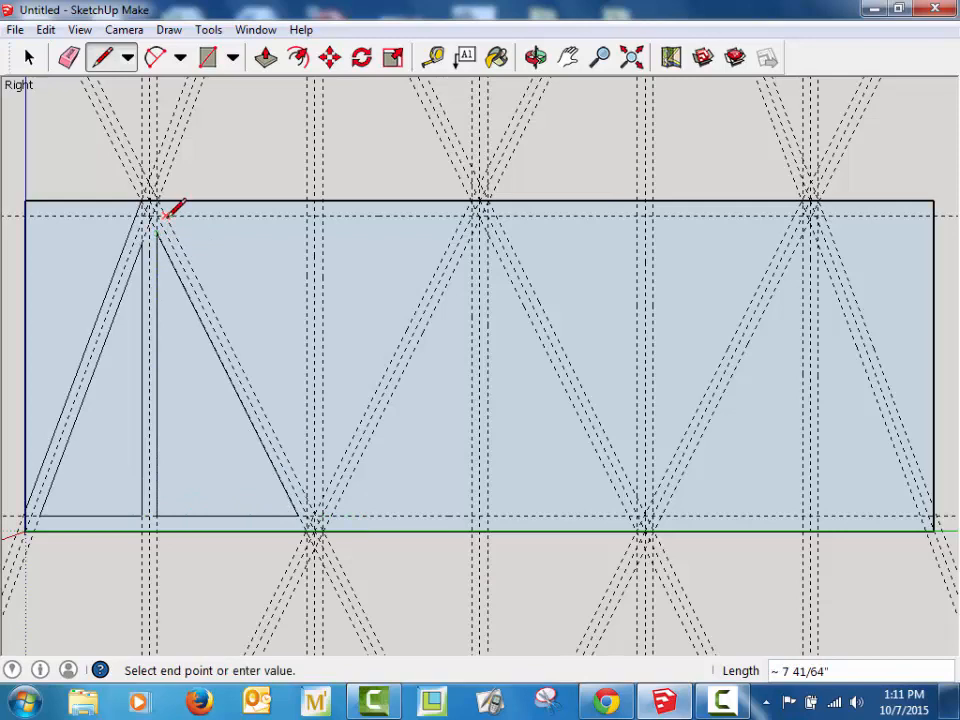
{"action": "left_click", "coordinate": [307, 497]}
{"action": "left_click", "coordinate": [307, 214]}
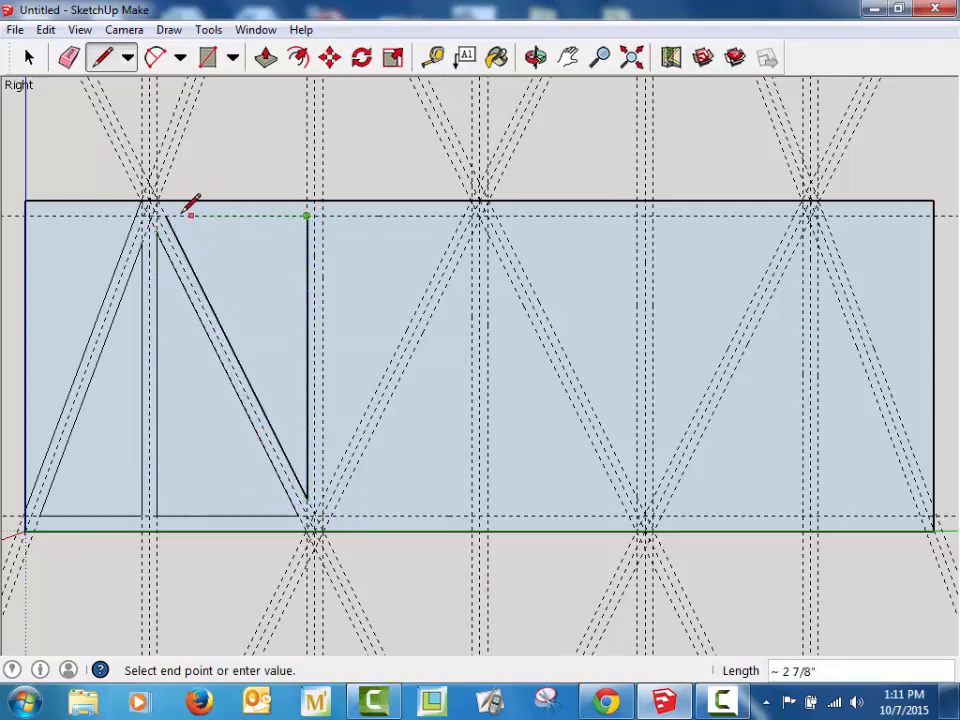
{"action": "left_click", "coordinate": [165, 214]}
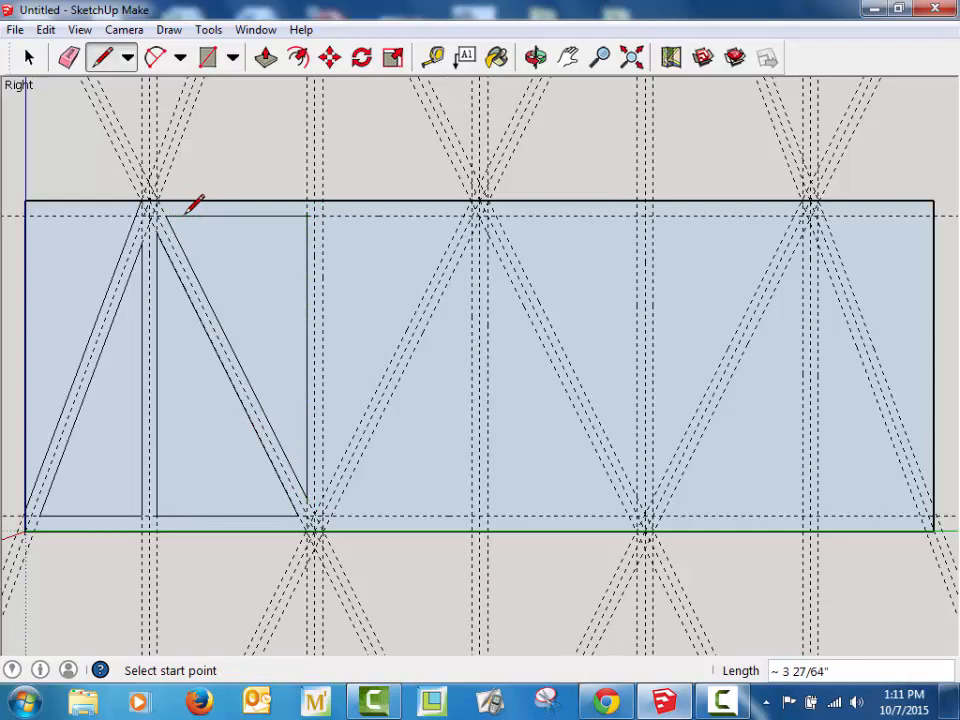
- Outline the triangular opening between the second vertical member's far guide, the upper horizontal guide and the third diagonal's upper guide
{"action": "left_click", "coordinate": [322, 215]}
{"action": "left_click", "coordinate": [463, 215]}
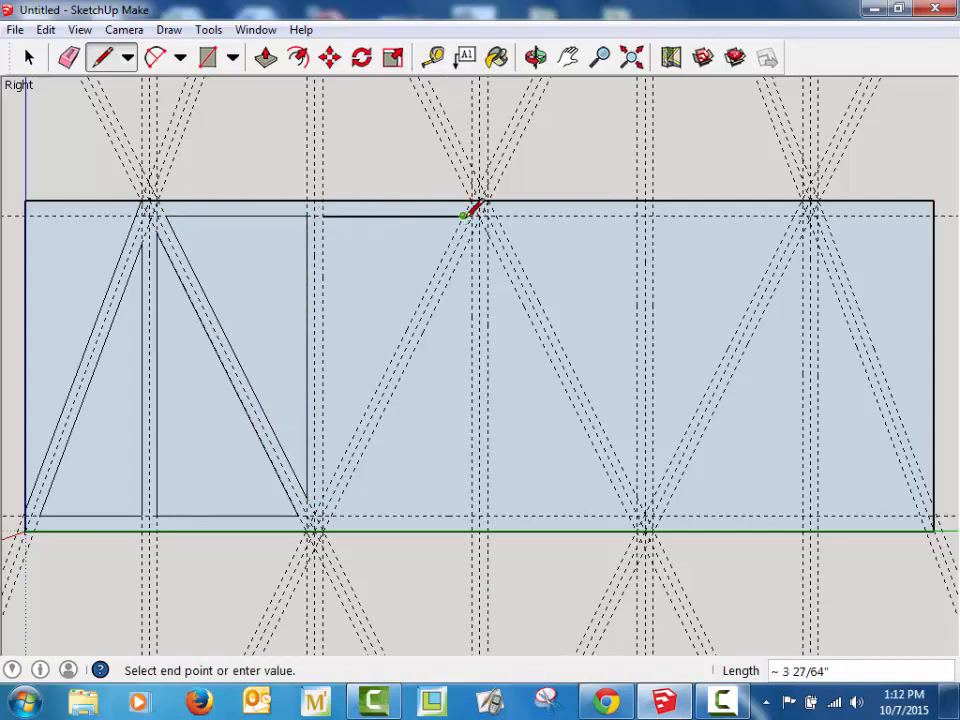
{"action": "left_click", "coordinate": [322, 497]}
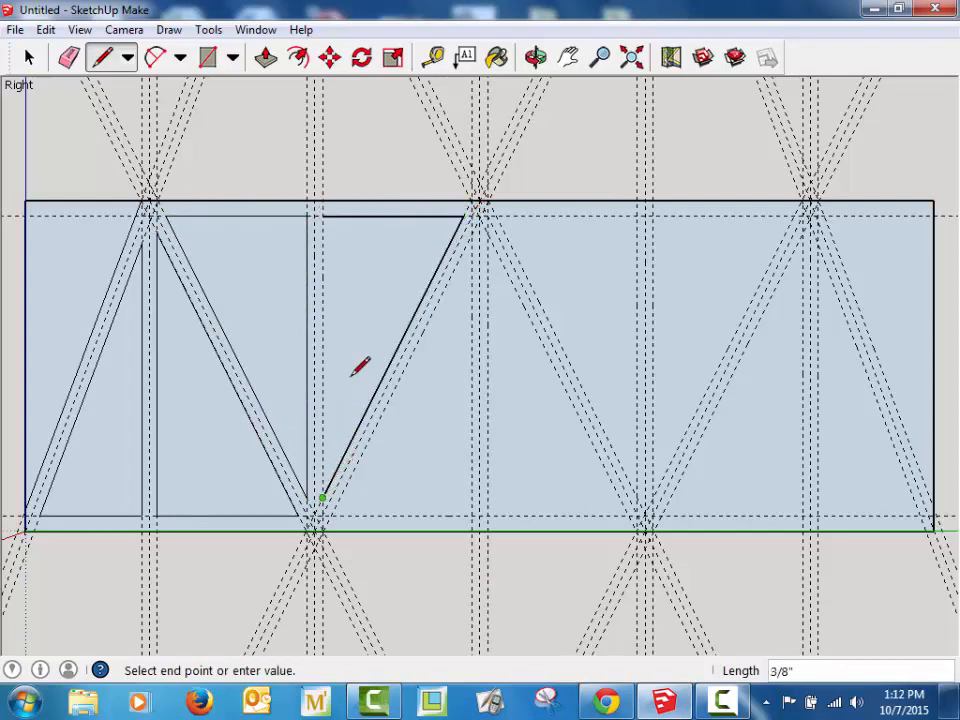
{"action": "left_click", "coordinate": [322, 215]}
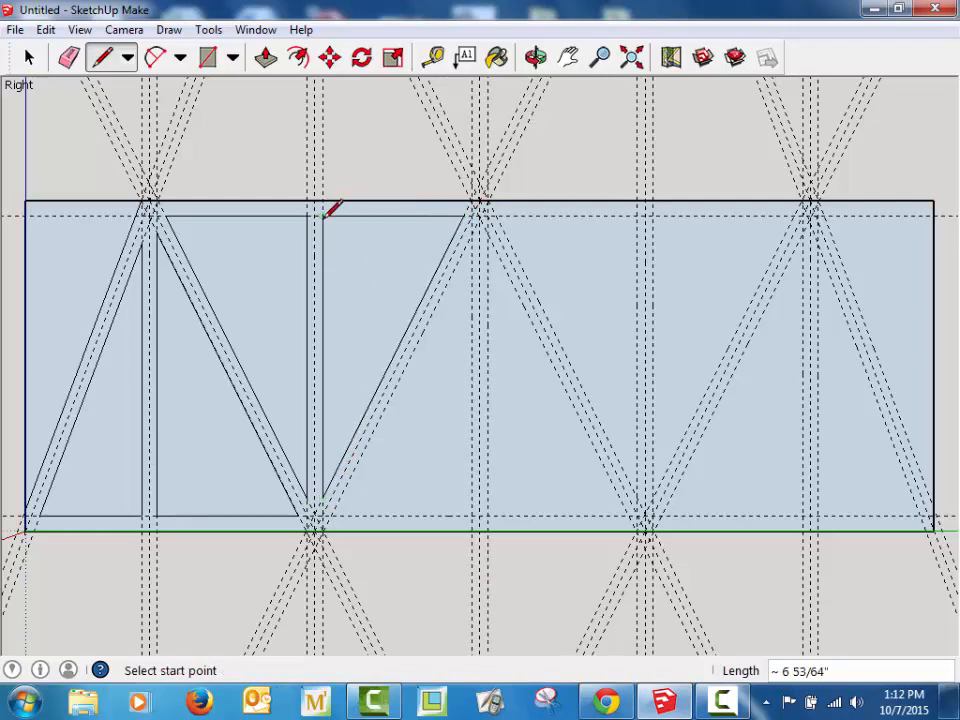
- Outline the triangular opening between the third diagonal's lower guide, the lower horizontal guide and the third vertical member's near guide
{"action": "left_click", "coordinate": [471, 233]}
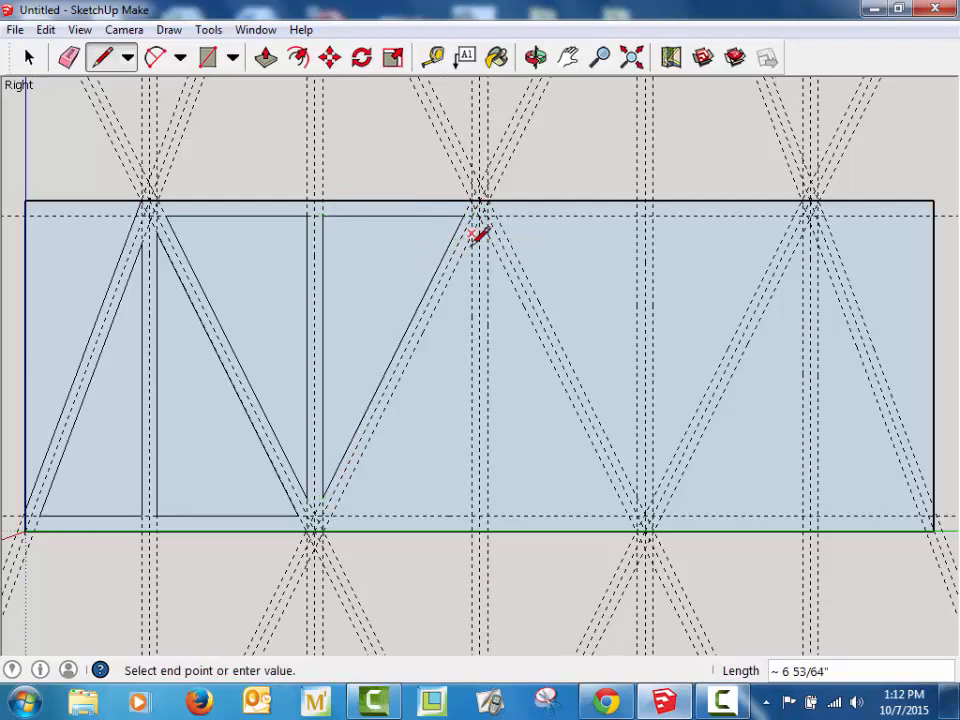
{"action": "left_click", "coordinate": [331, 515]}
{"action": "left_click", "coordinate": [471, 515]}
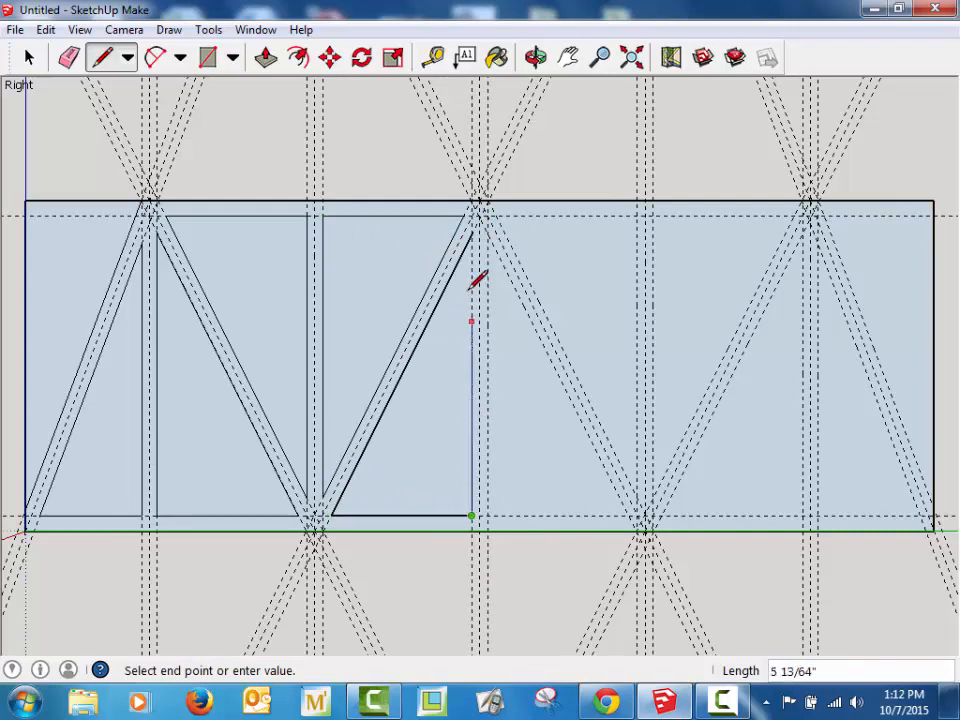
{"action": "left_click", "coordinate": [471, 233]}
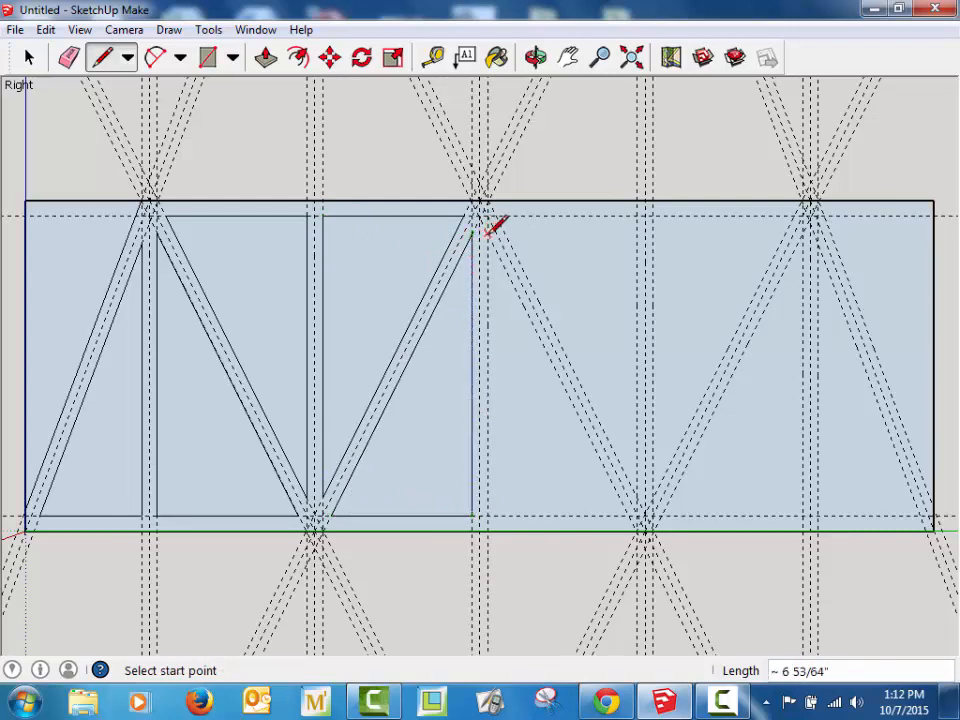
- Outline the triangular opening between the third vertical member's far guide, the lower horizontal guide and the fourth diagonal's lower guide
{"action": "left_click", "coordinate": [487, 233]}
{"action": "left_click", "coordinate": [487, 515]}
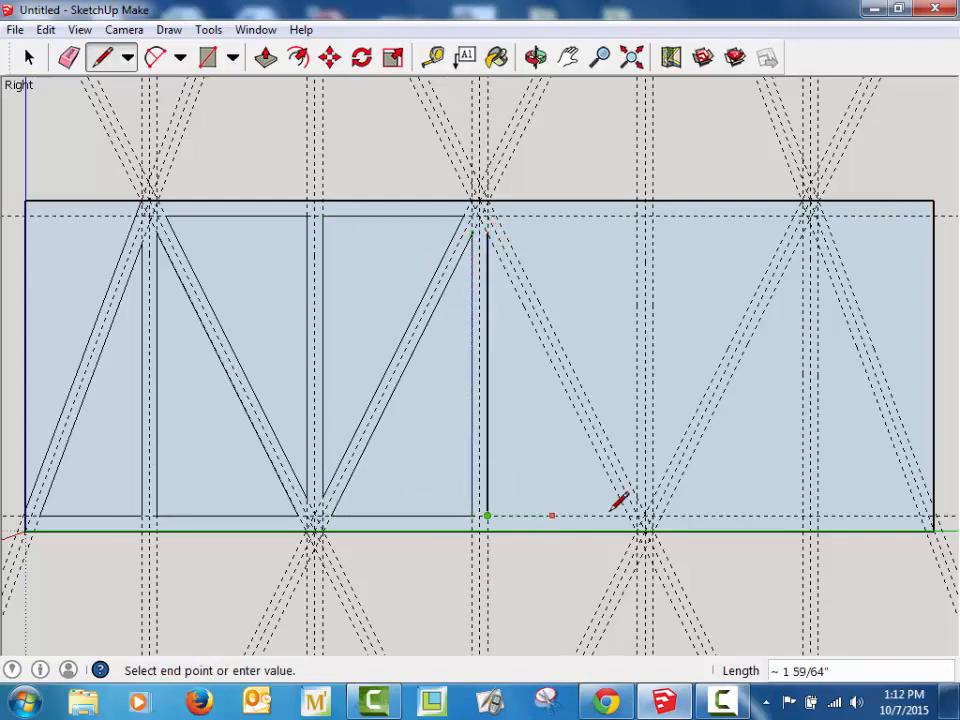
{"action": "left_click", "coordinate": [627, 515]}
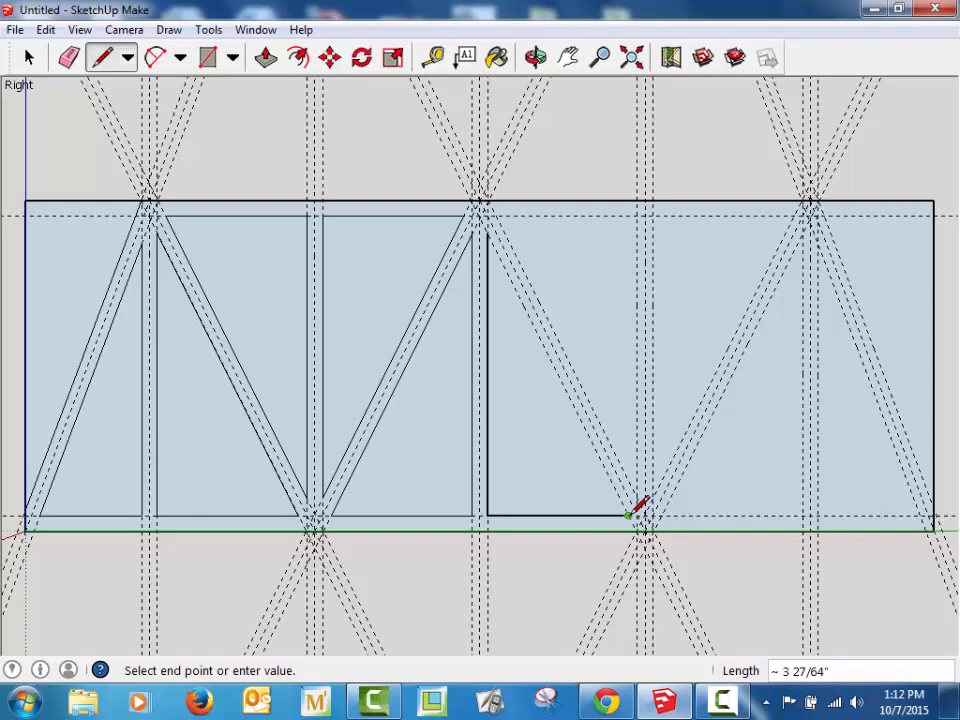
{"action": "left_click", "coordinate": [488, 232]}
- Outline the triangular opening between the fourth diagonal's upper guide, the upper horizontal guide and the fourth vertical member's near guide
{"action": "left_click", "coordinate": [495, 215]}
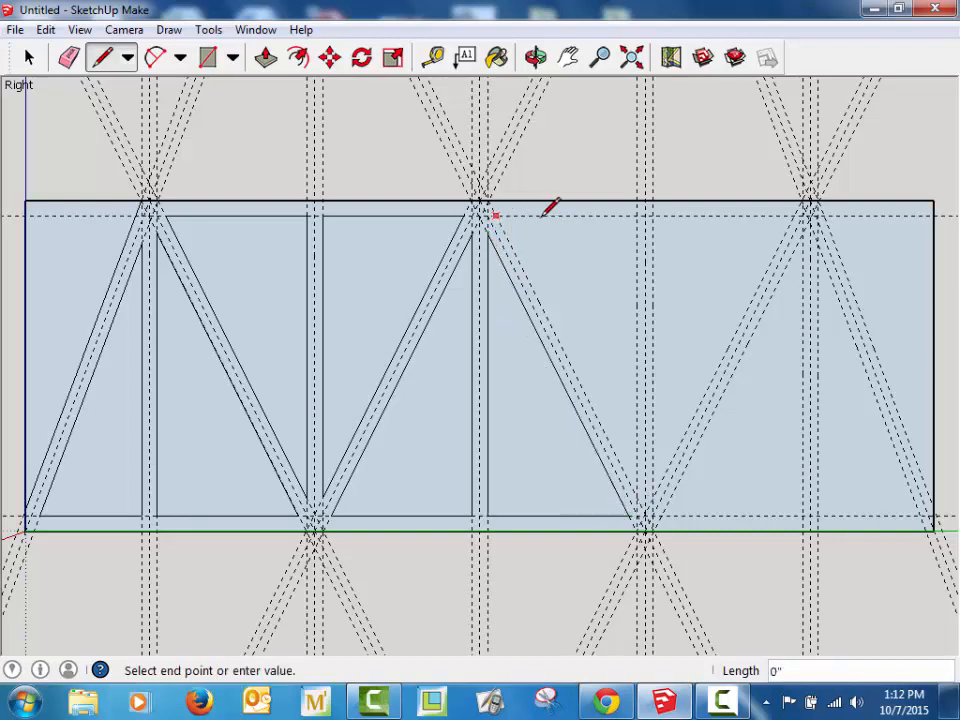
{"action": "left_click", "coordinate": [636, 215]}
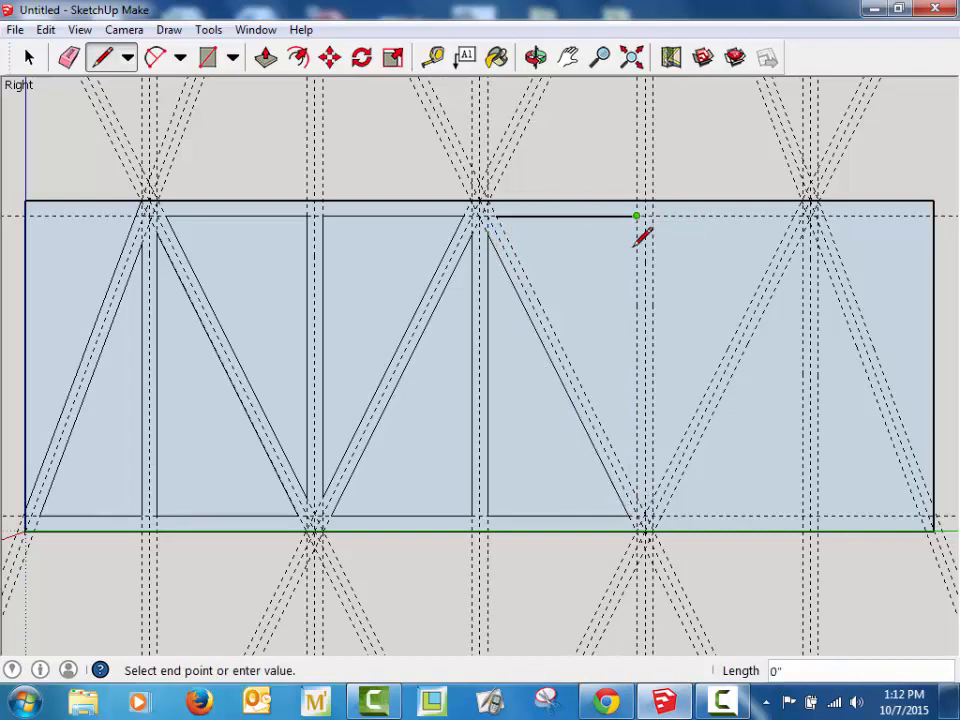
{"action": "left_click", "coordinate": [636, 497]}
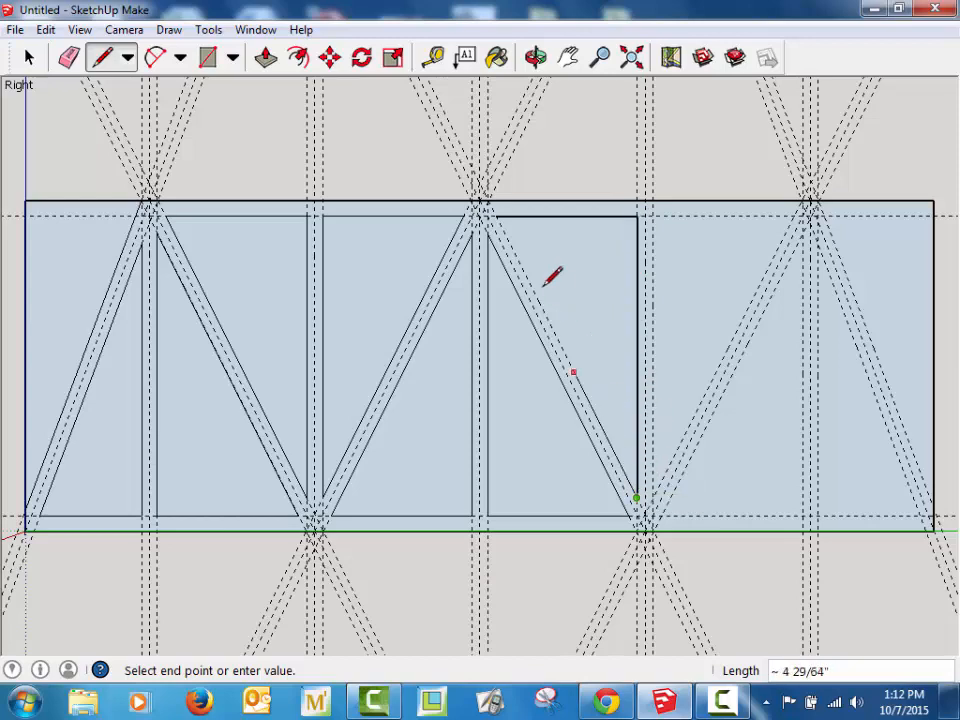
{"action": "left_click", "coordinate": [493, 215]}
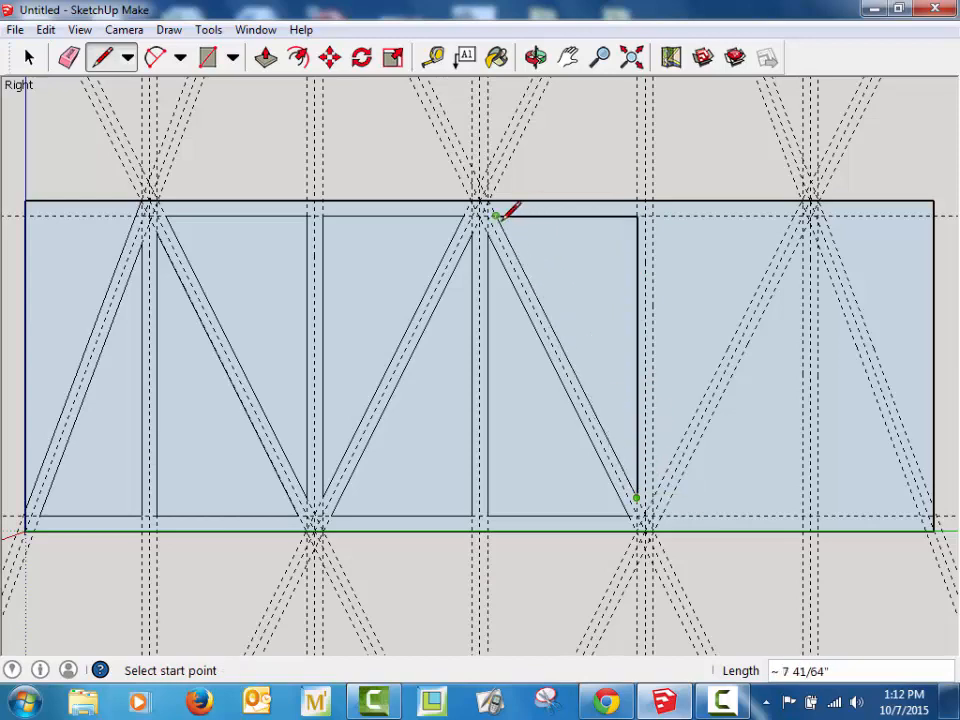
- Outline the triangular opening between the fourth vertical member's far guide, the upper horizontal guide and the fifth diagonal's upper guide
{"action": "left_click", "coordinate": [651, 215]}
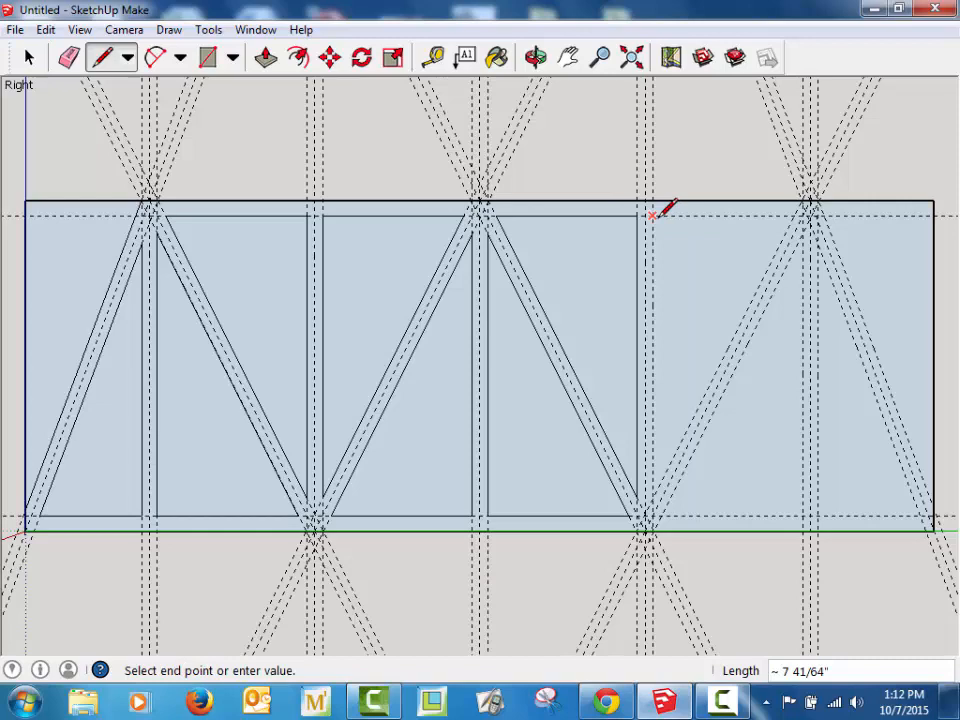
{"action": "left_click", "coordinate": [793, 215]}
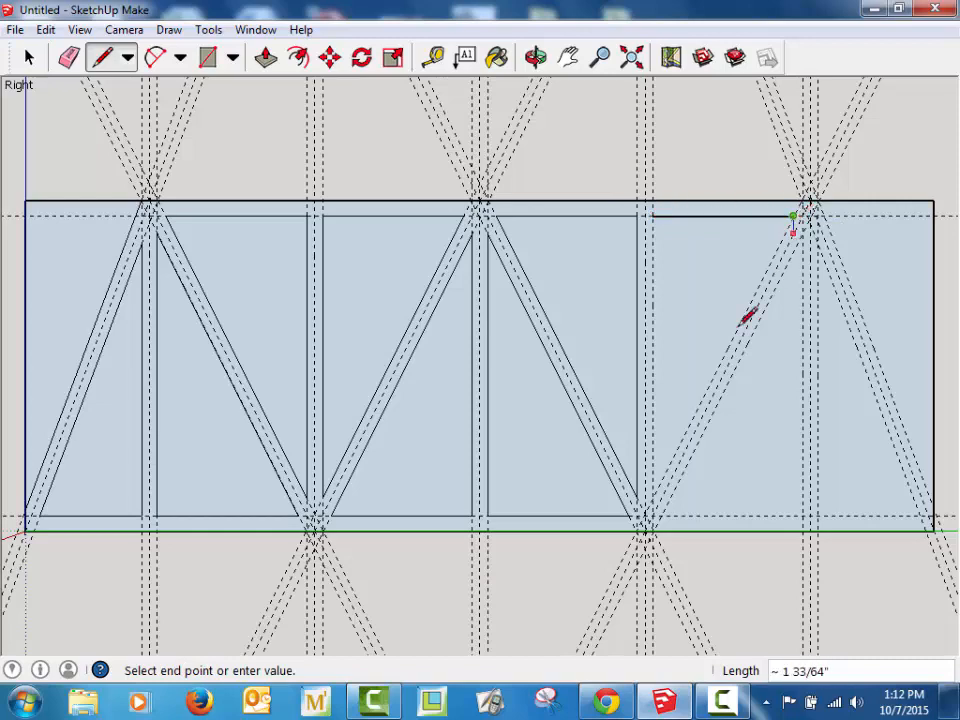
{"action": "left_click", "coordinate": [651, 497]}
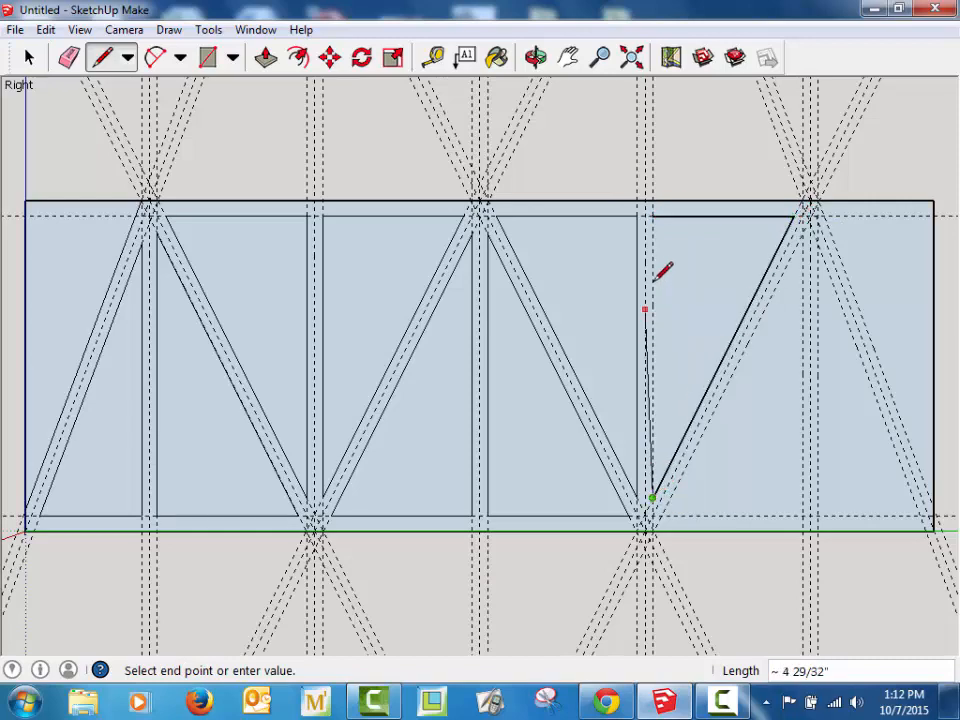
{"action": "left_click", "coordinate": [652, 215]}
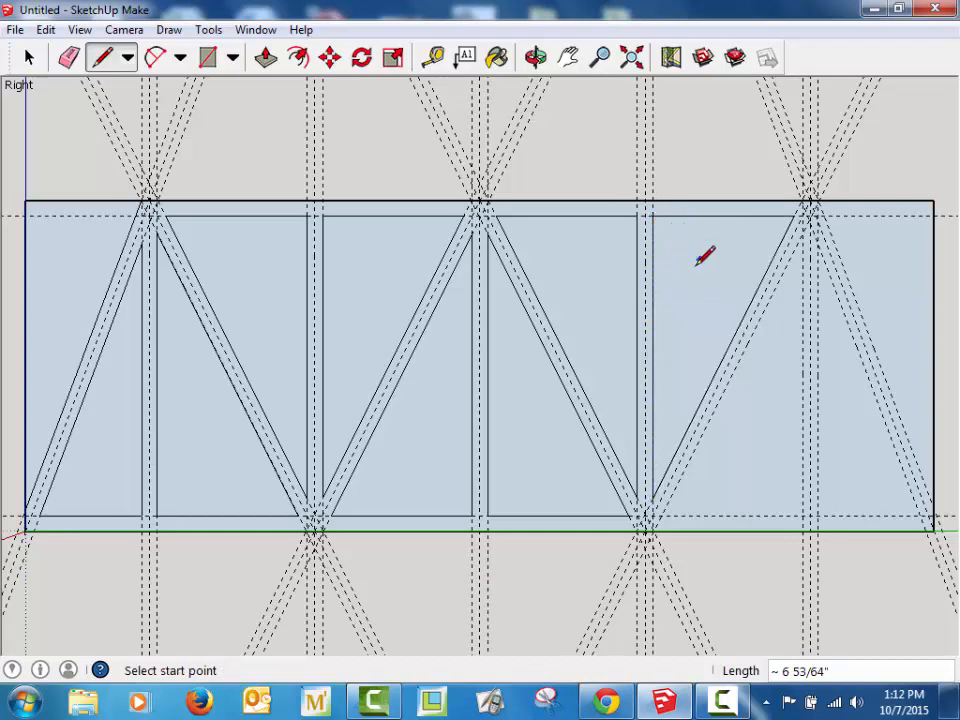
- Outline the triangular opening between the fifth diagonal's lower guide, the lower horizontal guide and the fifth vertical member's near guide
{"action": "left_click", "coordinate": [801, 236]}
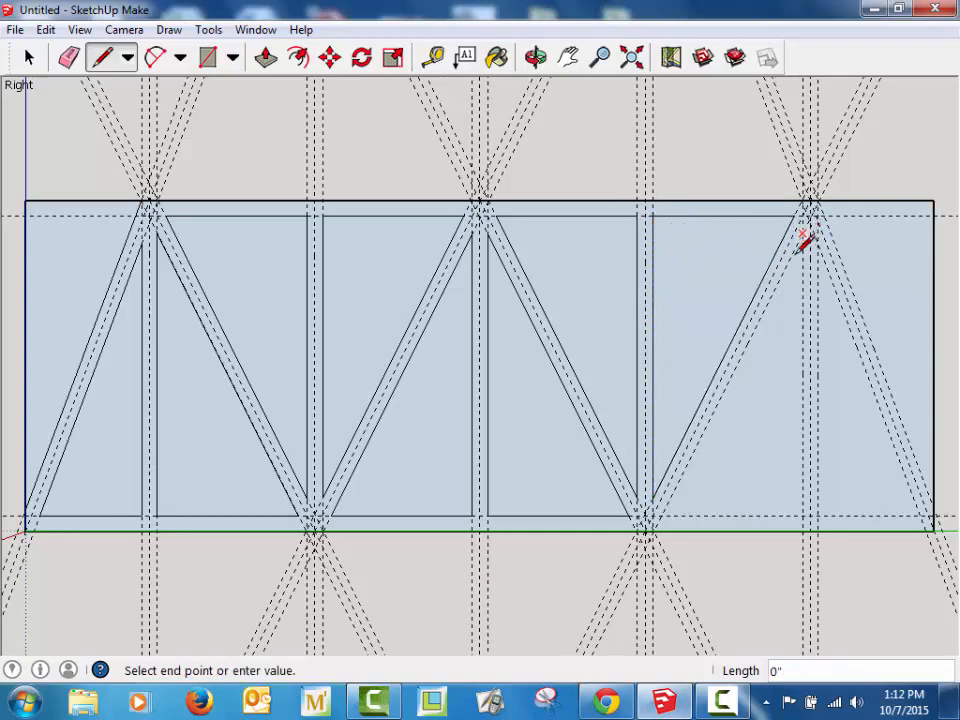
{"action": "left_click", "coordinate": [661, 516]}
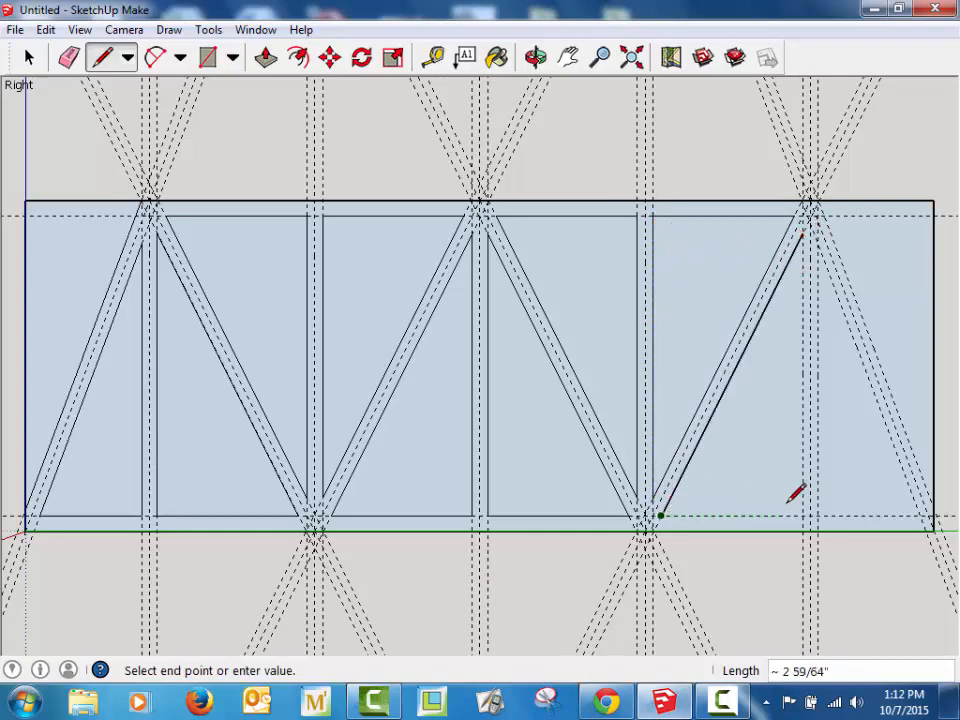
{"action": "left_click", "coordinate": [802, 516]}
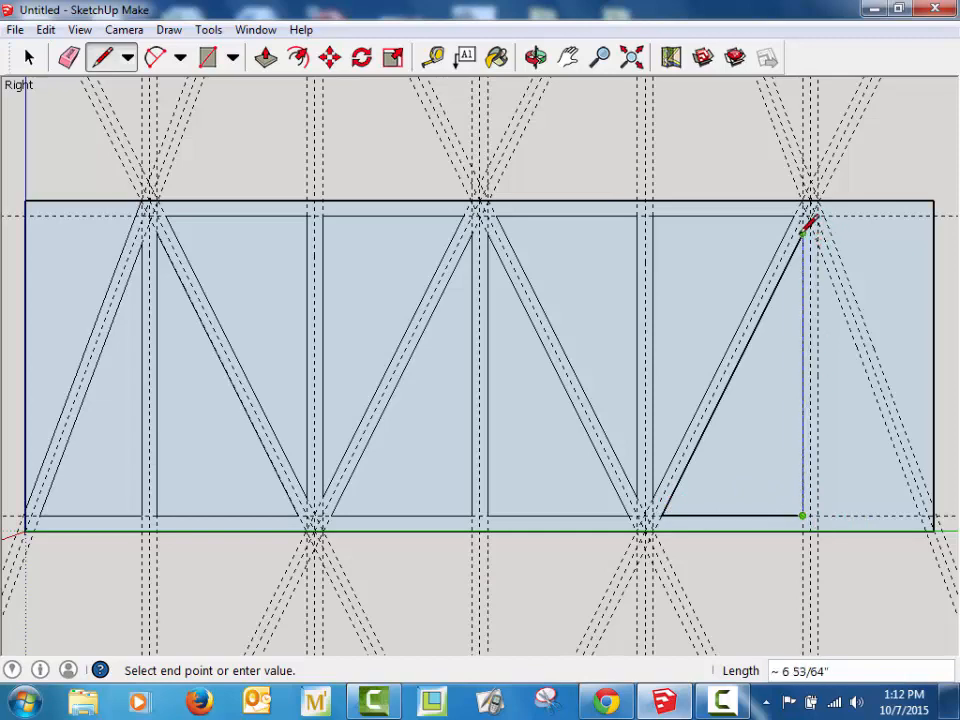
{"action": "left_click", "coordinate": [802, 233]}
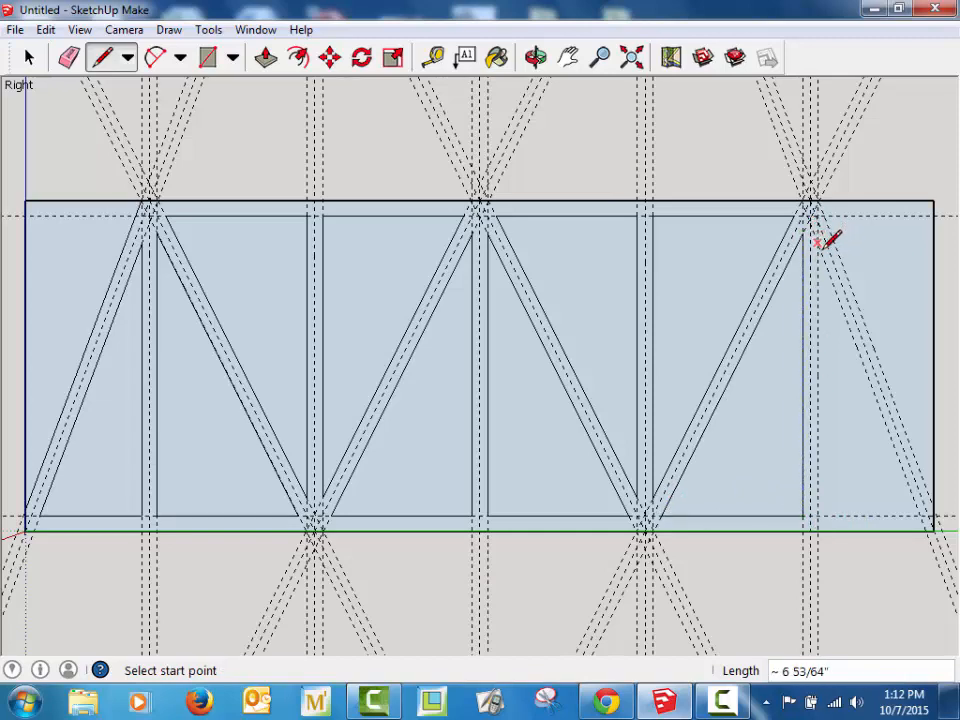
- Outline the last triangular opening beyond the fifth vertical member and draw a line along the last diagonal's outer guide between the rectangle's edges
{"action": "left_click", "coordinate": [818, 243]}
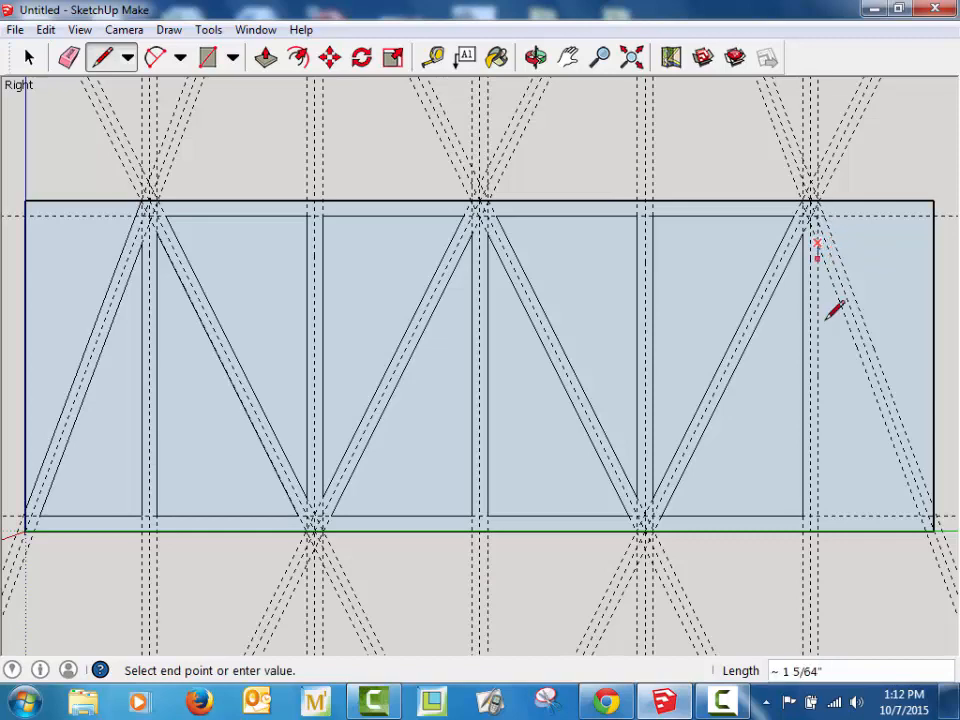
{"action": "left_click", "coordinate": [818, 516]}
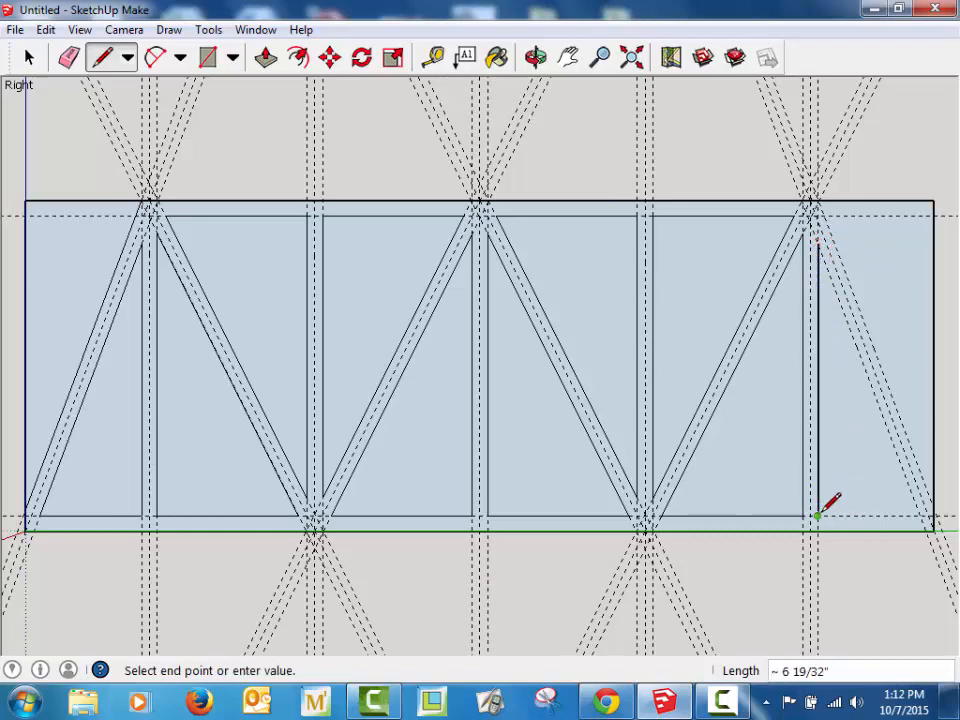
{"action": "left_click", "coordinate": [920, 516]}
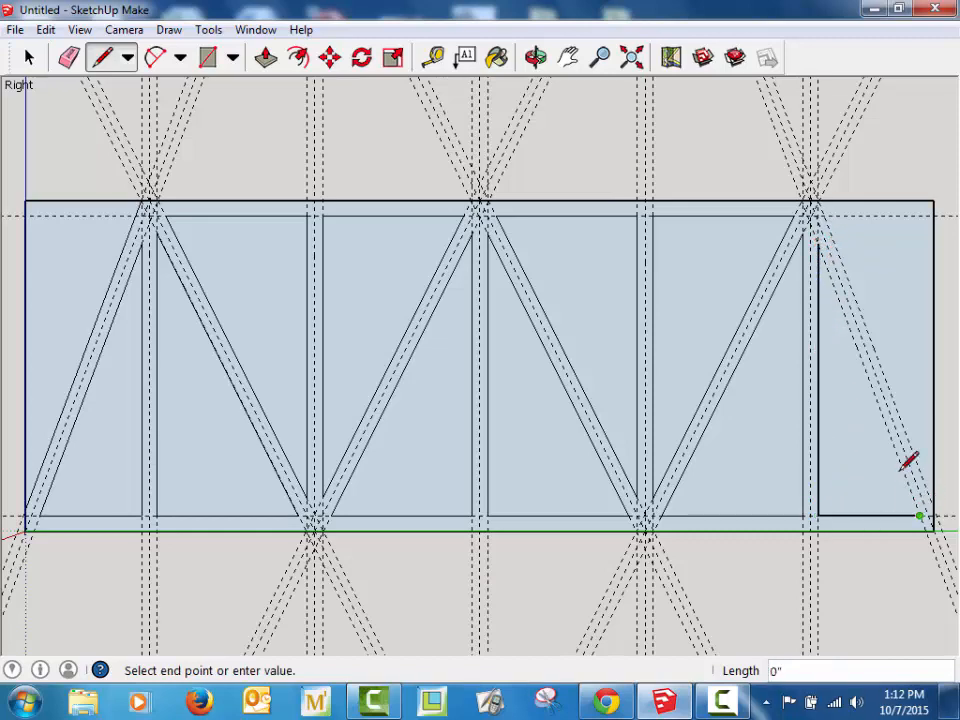
{"action": "left_click", "coordinate": [819, 244]}
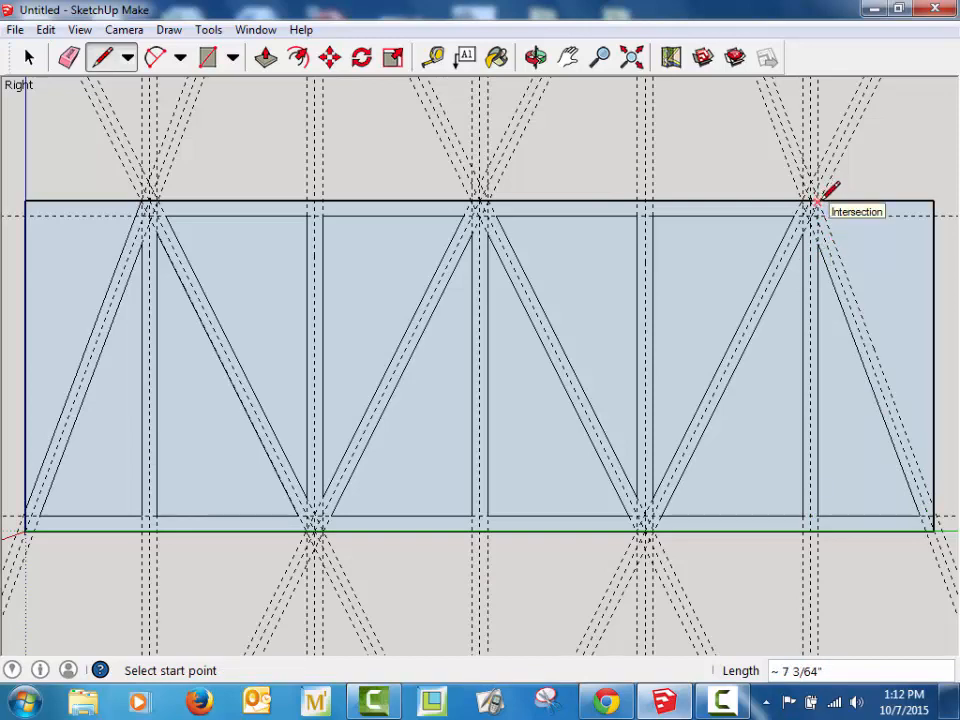
{"action": "left_click", "coordinate": [816, 201]}
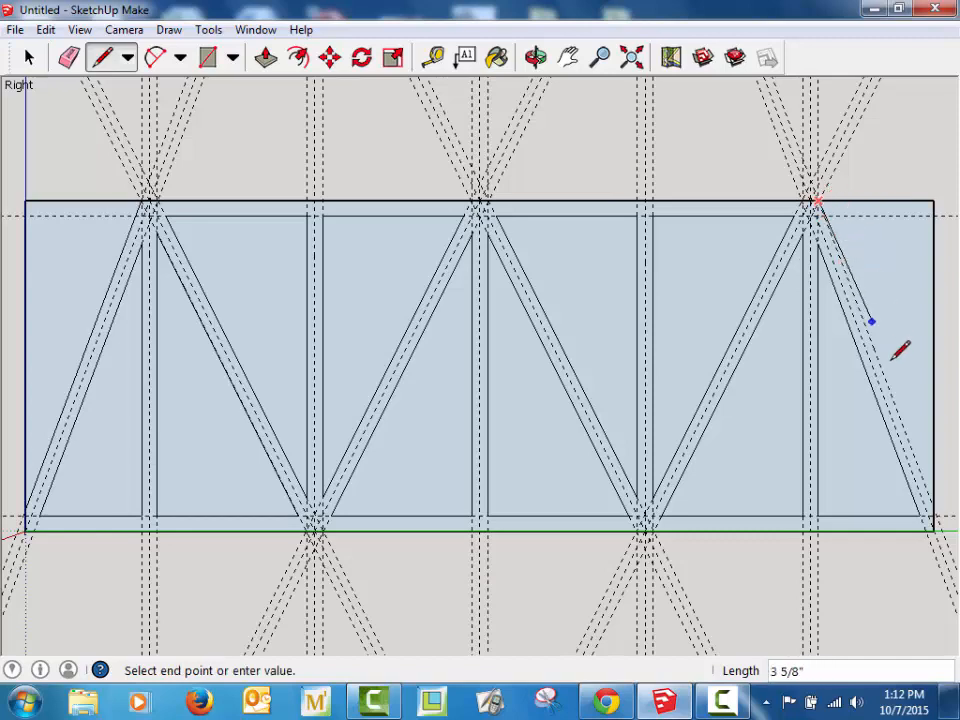
{"action": "left_click", "coordinate": [932, 509]}
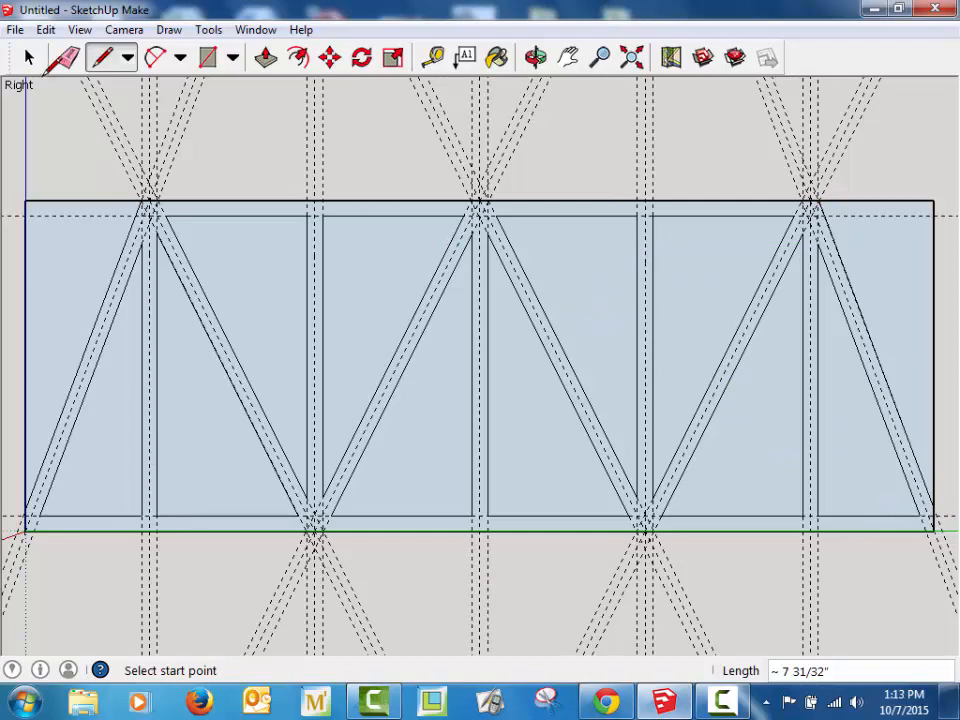
- Delete the corner face outside the first diagonal and the two triangular opening faces beside the first vertical member
{"action": "left_click", "coordinate": [29, 57]}
{"action": "left_click", "coordinate": [53, 310]}
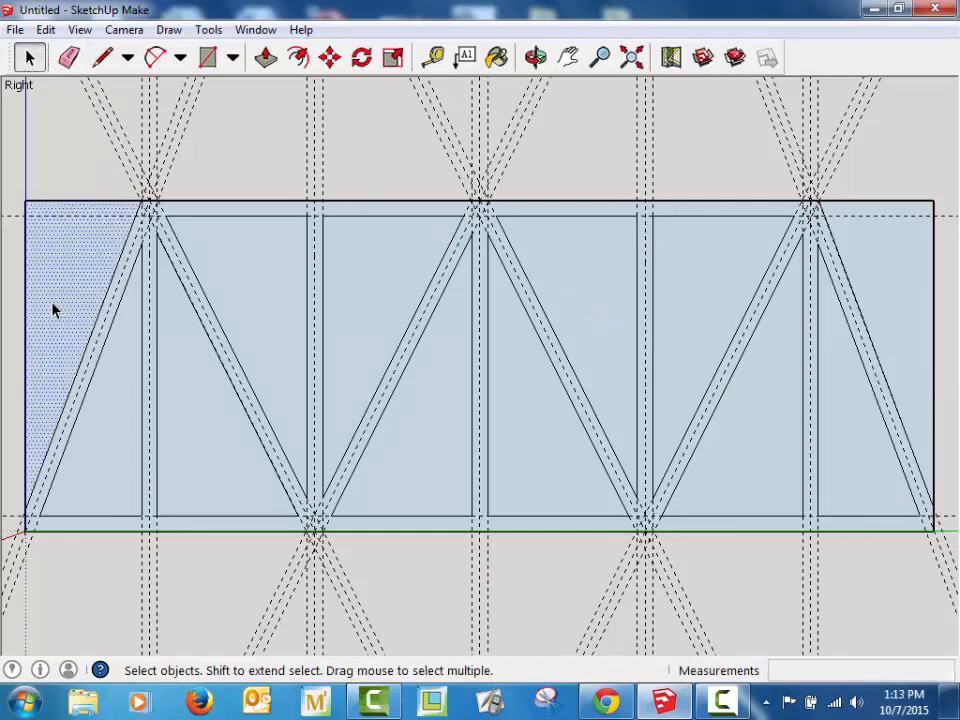
{"action": "key", "text": "Delete"}
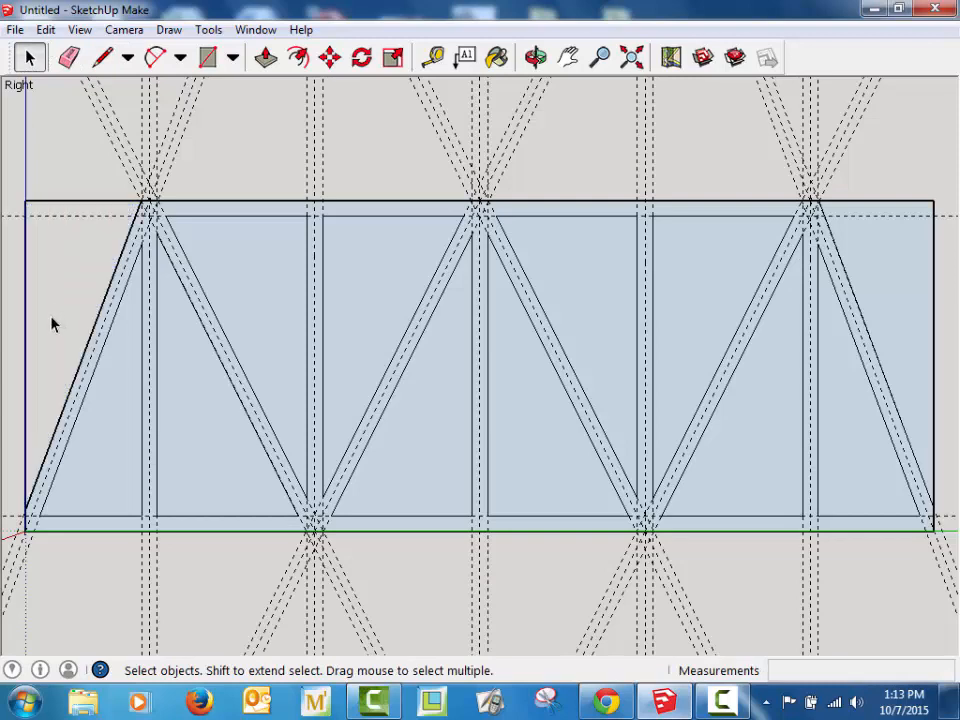
{"action": "left_click", "coordinate": [108, 421]}
{"action": "key", "text": "Delete"}
{"action": "left_click", "coordinate": [186, 420]}
{"action": "key", "text": "Delete"}
- Delete the two upper triangular faces beside the second vertical member and the two lower ones beside the third vertical member
{"action": "left_click", "coordinate": [264, 291]}
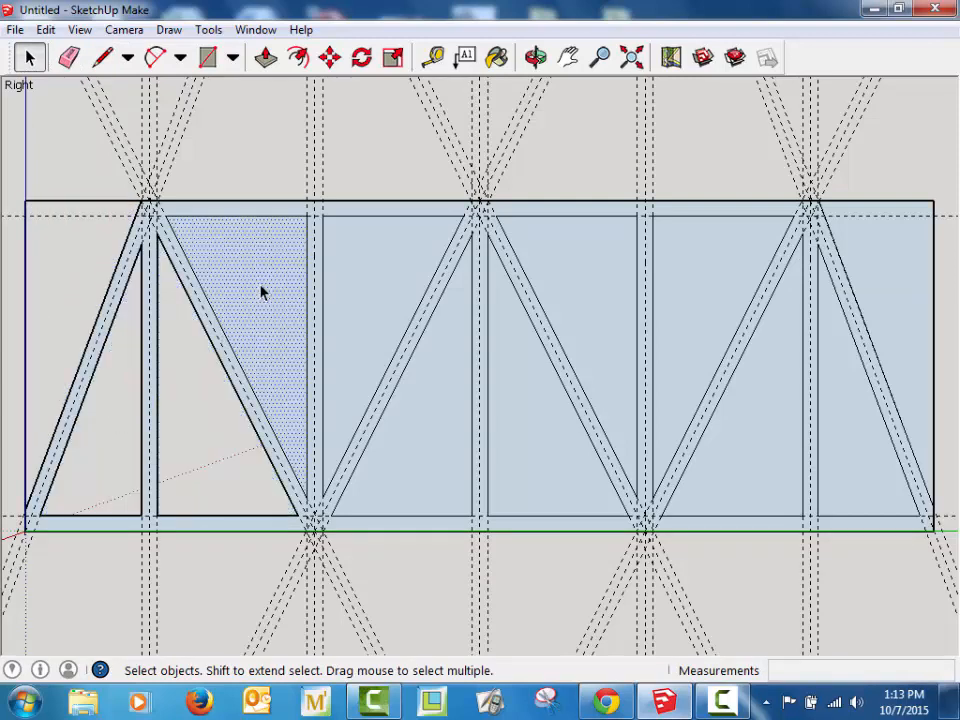
{"action": "key", "text": "Delete"}
{"action": "left_click", "coordinate": [369, 300]}
{"action": "key", "text": "Delete"}
{"action": "left_click", "coordinate": [407, 478]}
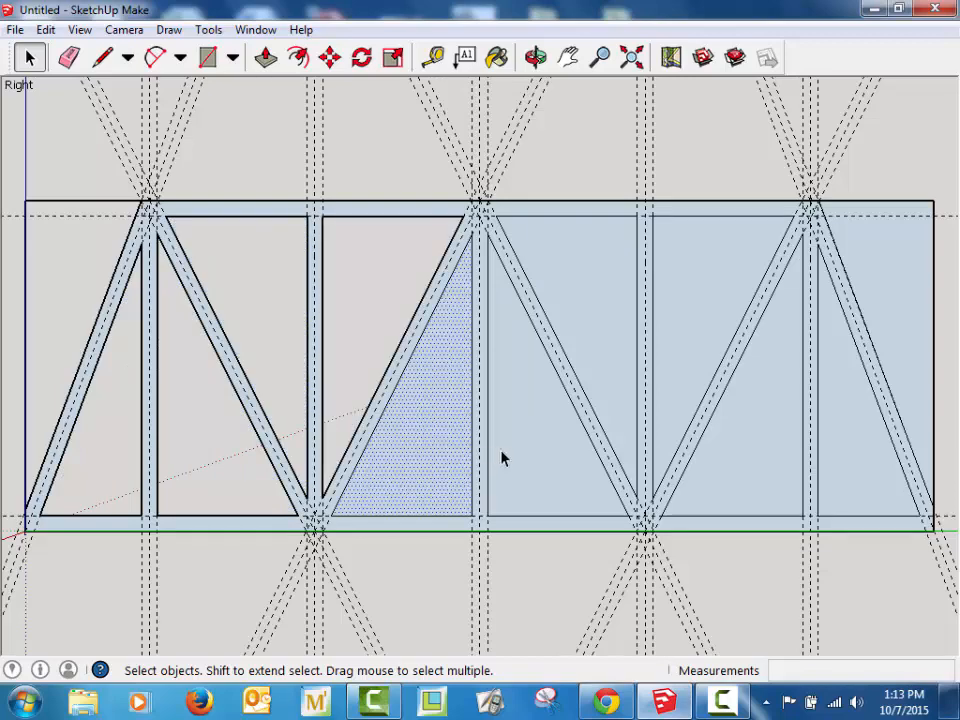
{"action": "key", "text": "Delete"}
{"action": "left_click", "coordinate": [549, 399]}
{"action": "key", "text": "Delete"}
- Delete the two upper triangular opening faces on either side of the fourth vertical member
{"action": "left_click", "coordinate": [601, 293]}
{"action": "key", "text": "Delete"}
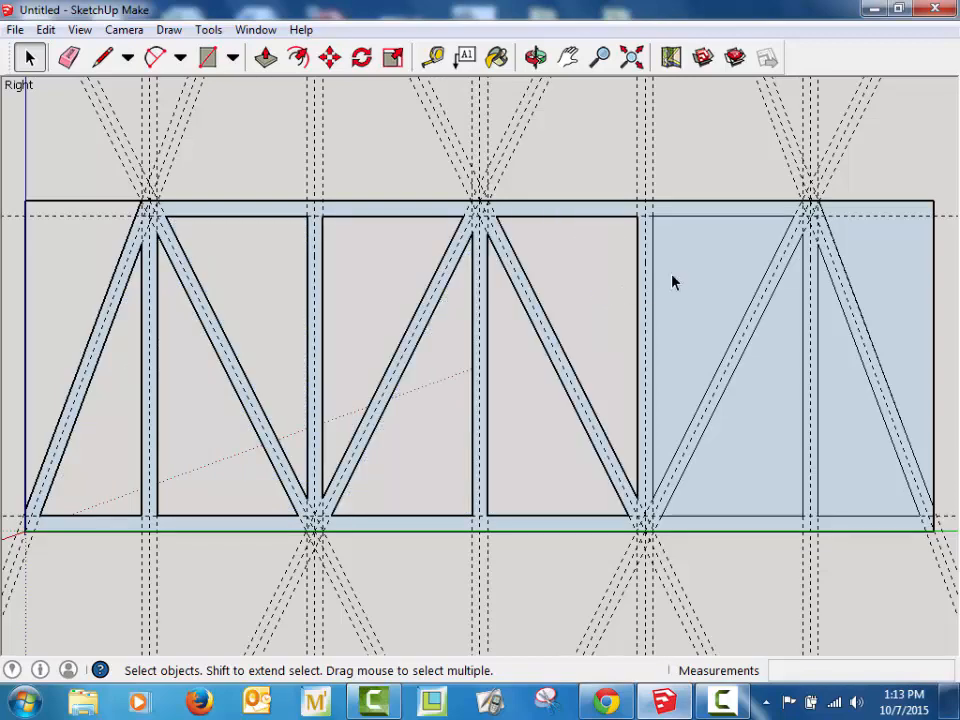
{"action": "left_click", "coordinate": [699, 332]}
{"action": "key", "text": "Delete"}
- Delete the two lower triangular faces beside the fifth vertical member and the corner face outside the last diagonal
{"action": "left_click", "coordinate": [746, 448]}
{"action": "key", "text": "Delete"}
{"action": "left_click", "coordinate": [842, 439]}
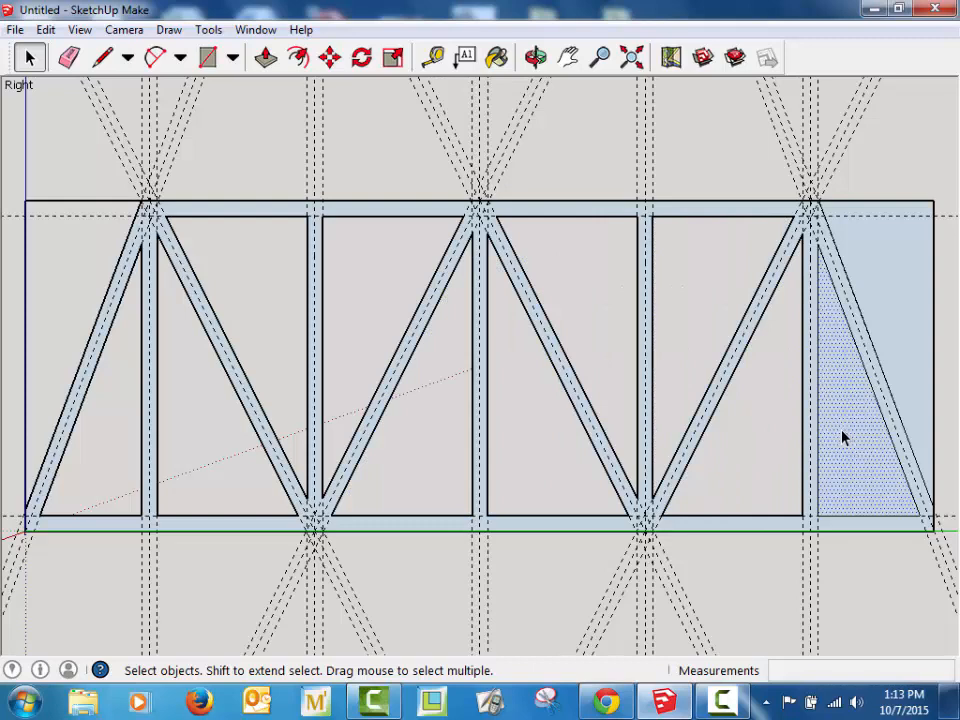
{"action": "key", "text": "Delete"}
{"action": "left_click", "coordinate": [894, 317]}
{"action": "key", "text": "Delete"}
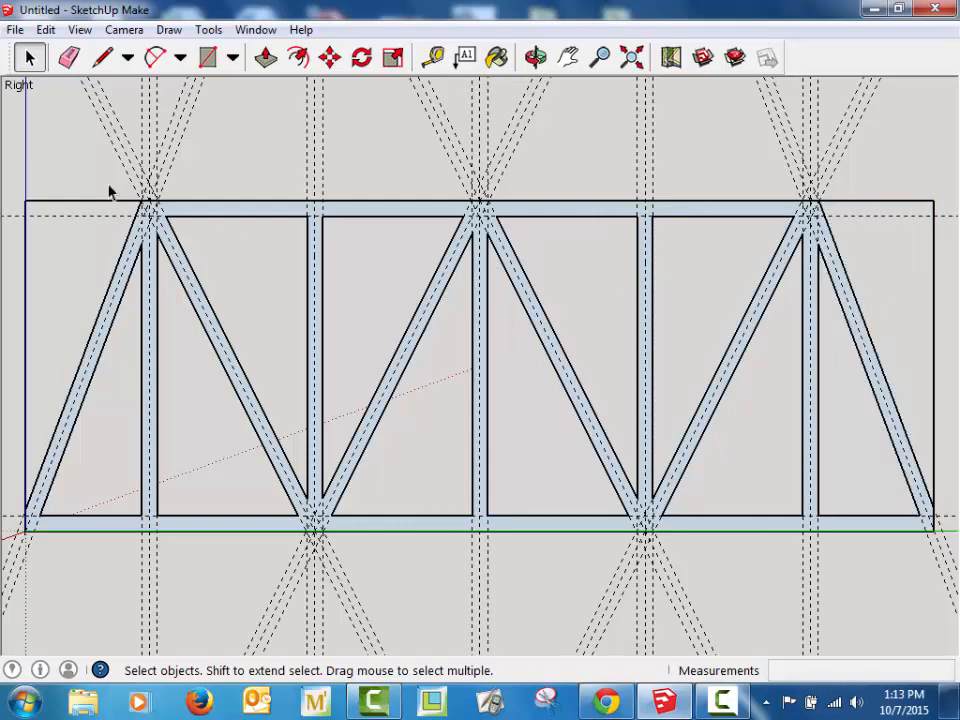
- Erase the leftover rectangle edges around both upper corners outside the truss and hide all the guides
{"action": "left_click", "coordinate": [69, 57]}
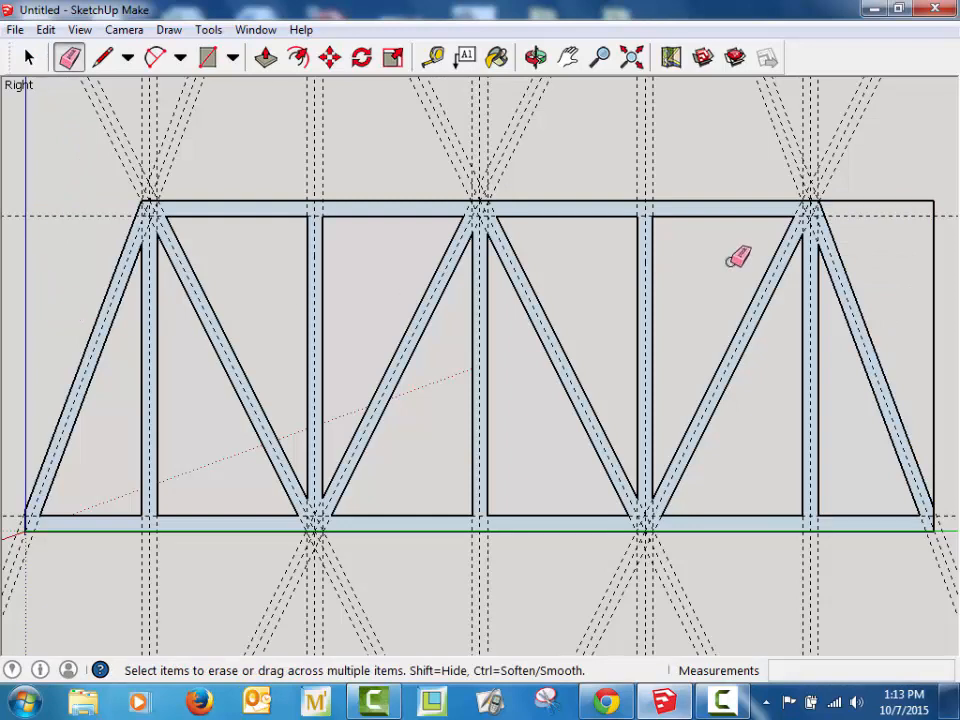
{"action": "left_click", "coordinate": [885, 201]}
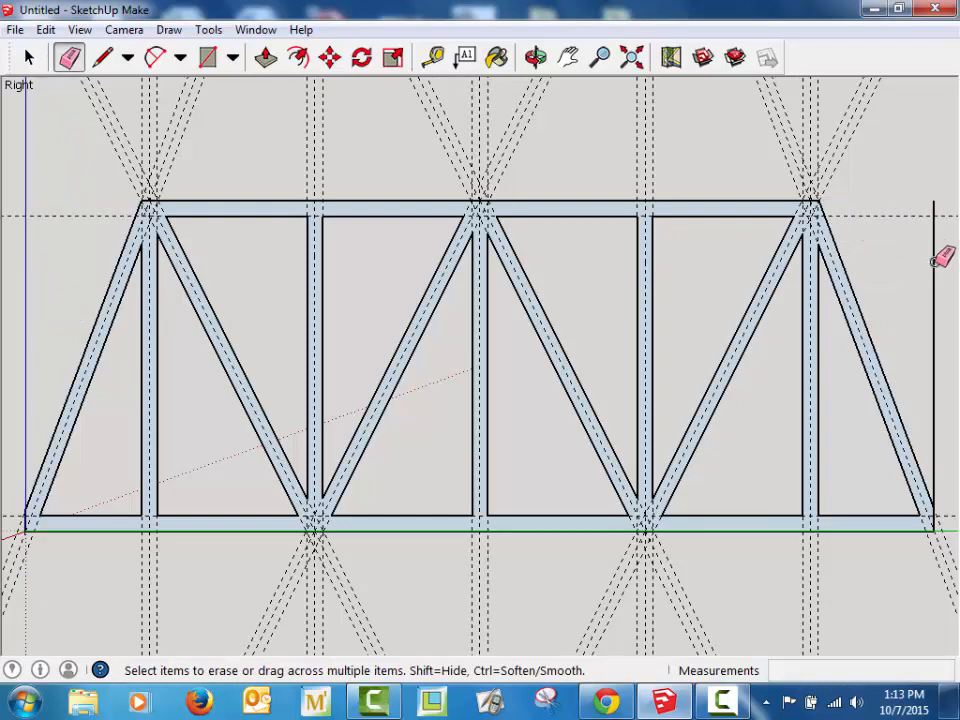
{"action": "left_click", "coordinate": [934, 260]}
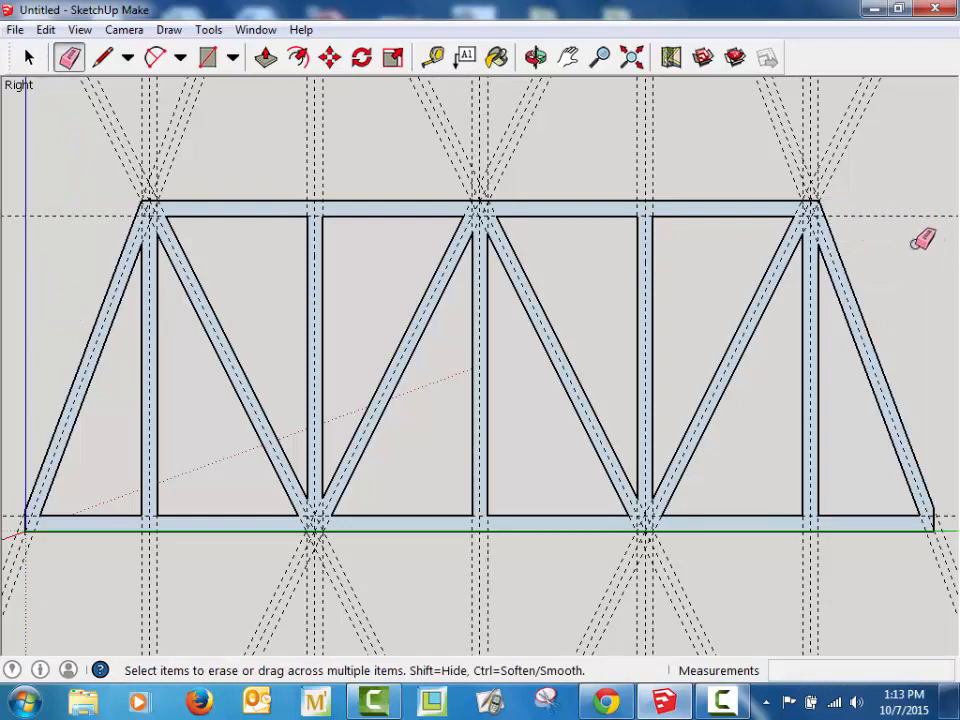
{"action": "left_click", "coordinate": [79, 29]}
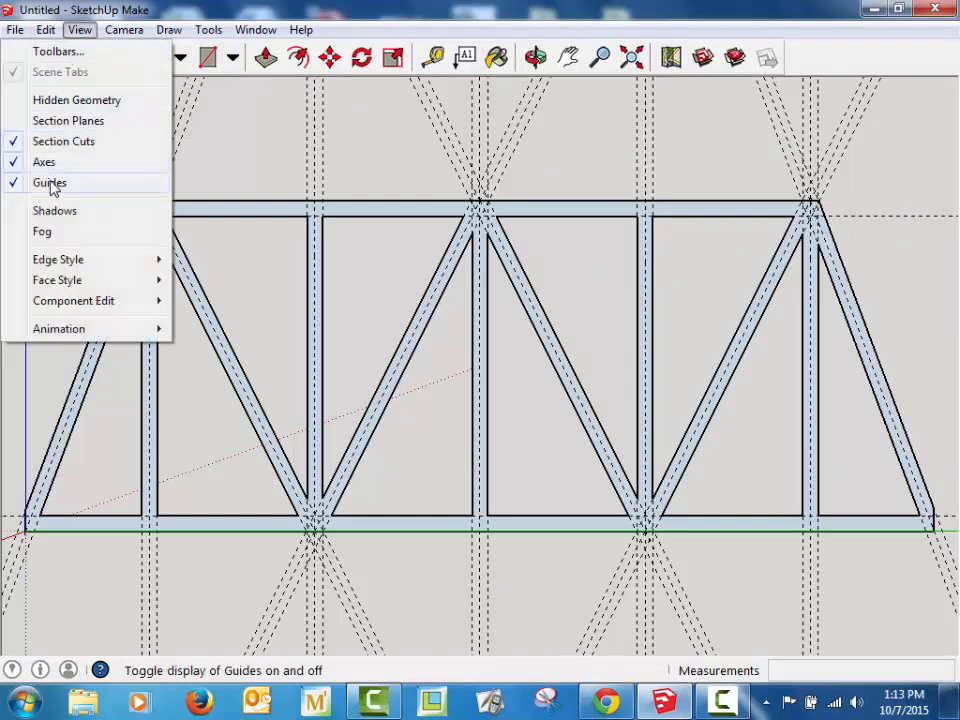
{"action": "left_click", "coordinate": [50, 184]}
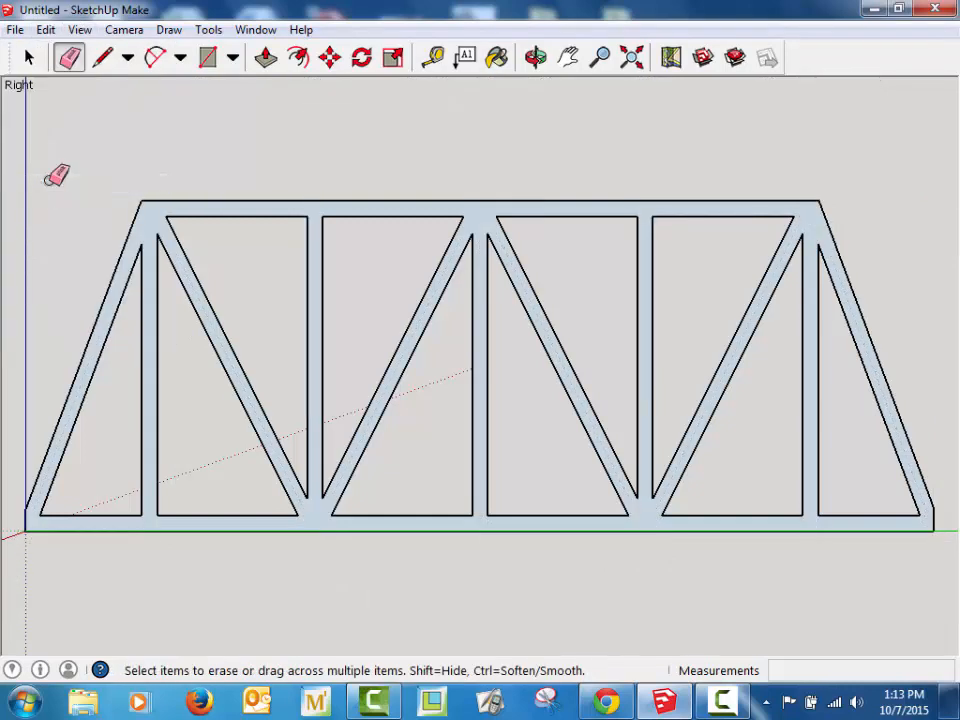